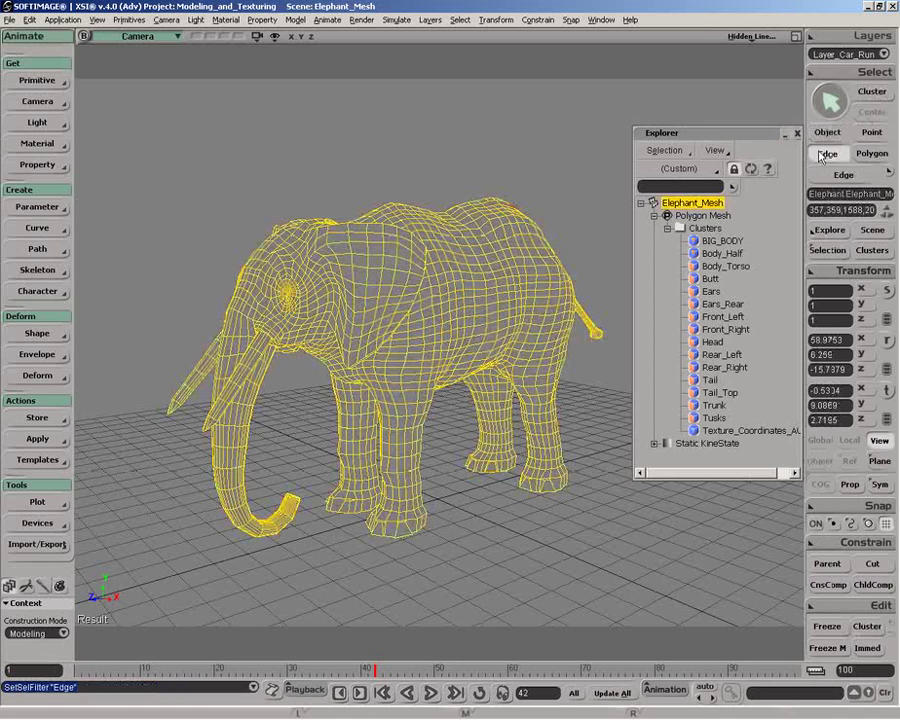
- Switch the component selection filter to polygons and to points to examine the elephant mesh's components
left_click(876, 154)
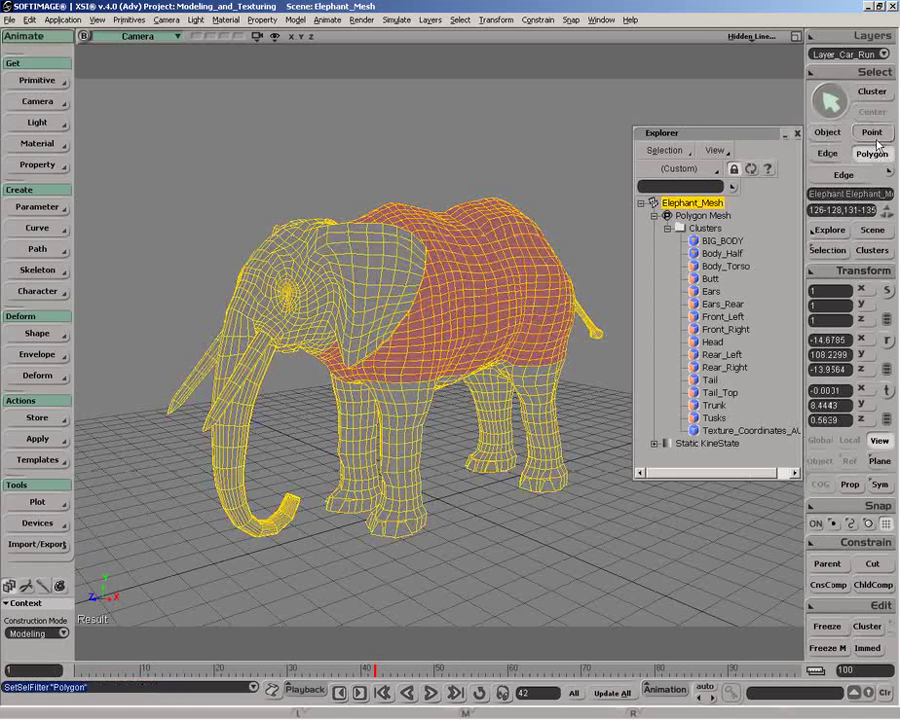
left_click(874, 136)
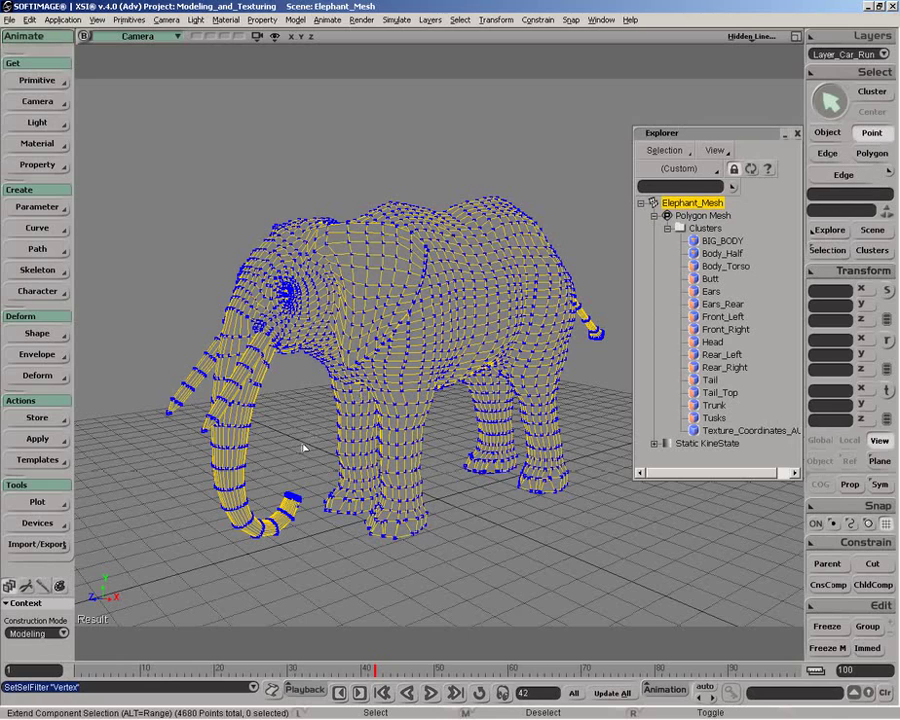
middle_click_drag(293, 456, 256, 428)
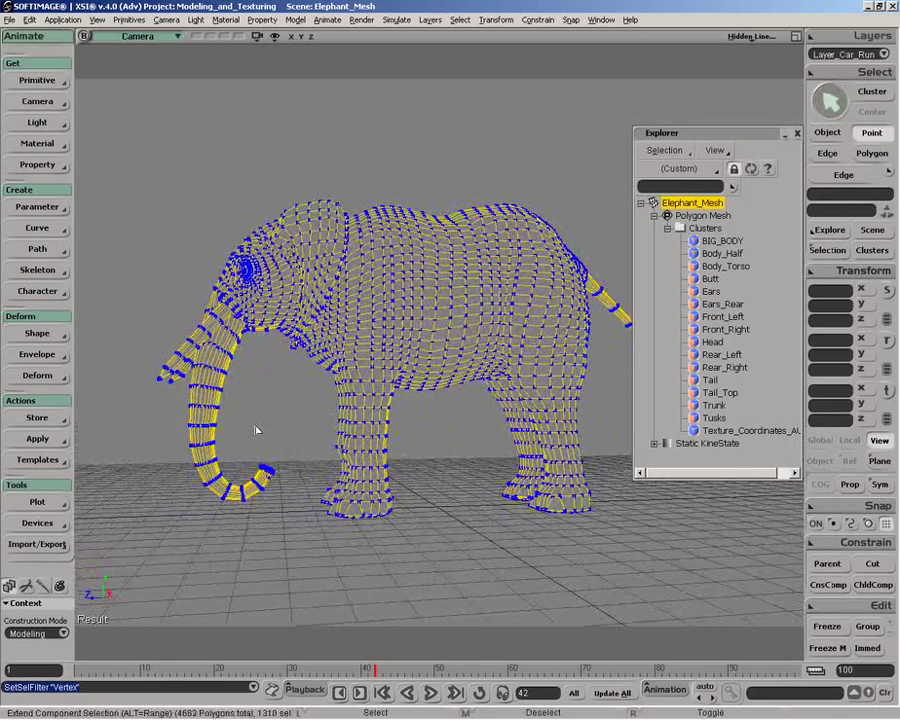
- Select the polygons at the tip of the elephant's trunk, replacing a trial selection across the body
key("y")
left_click_drag(231, 131, 582, 338)
left_click_drag(247, 458, 298, 505)
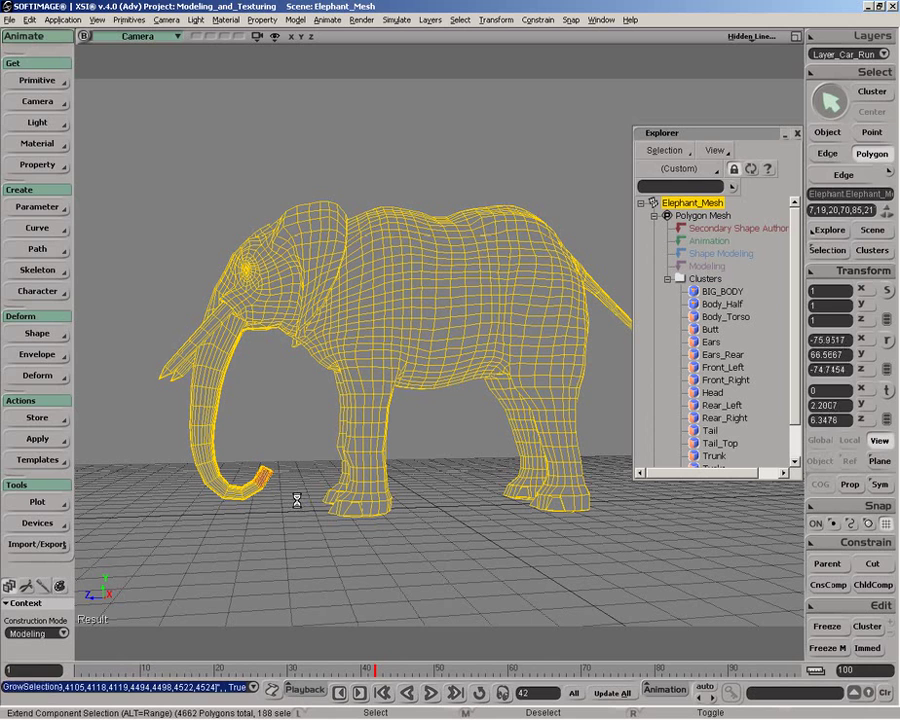
- Grow the polygon selection repeatedly from the trunk's tip until it covers the trunk up to the tusks
key("shift+plus")
key("shift+plus")
key("shift+plus")
key("shift+plus")
key("shift+plus")
key("shift+plus")
key("shift+plus")
key("shift+plus")
key("shift+plus")
key("shift+plus")
key("shift+plus")
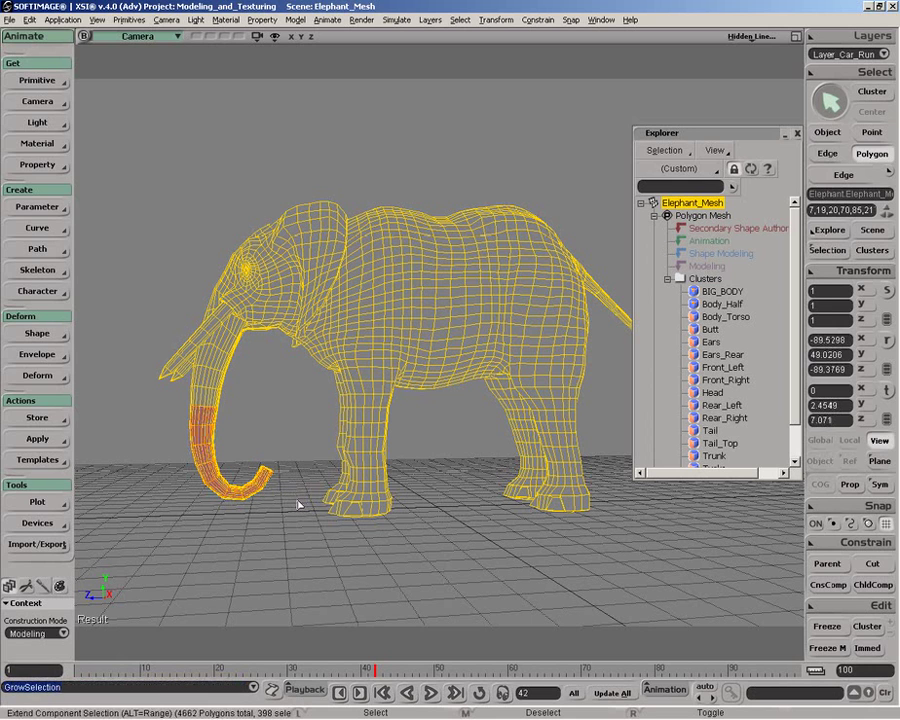
key("shift+plus")
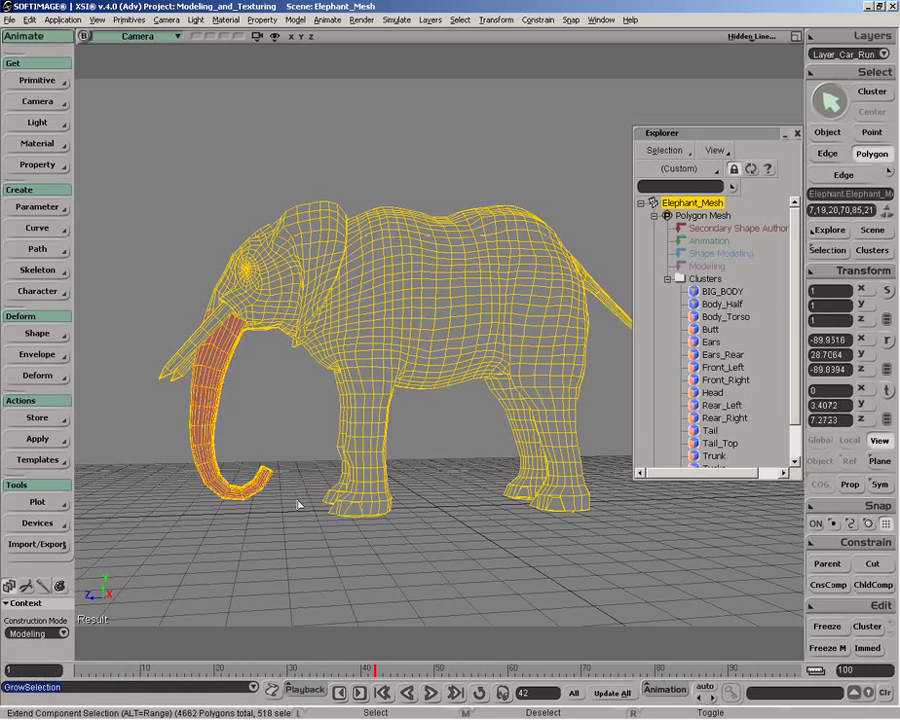
- Create a polygon cluster from the selected trunk polygons
key("f")
middle_click_drag(288, 492, 378, 496)
key("z")
left_click_drag(414, 472, 350, 488)
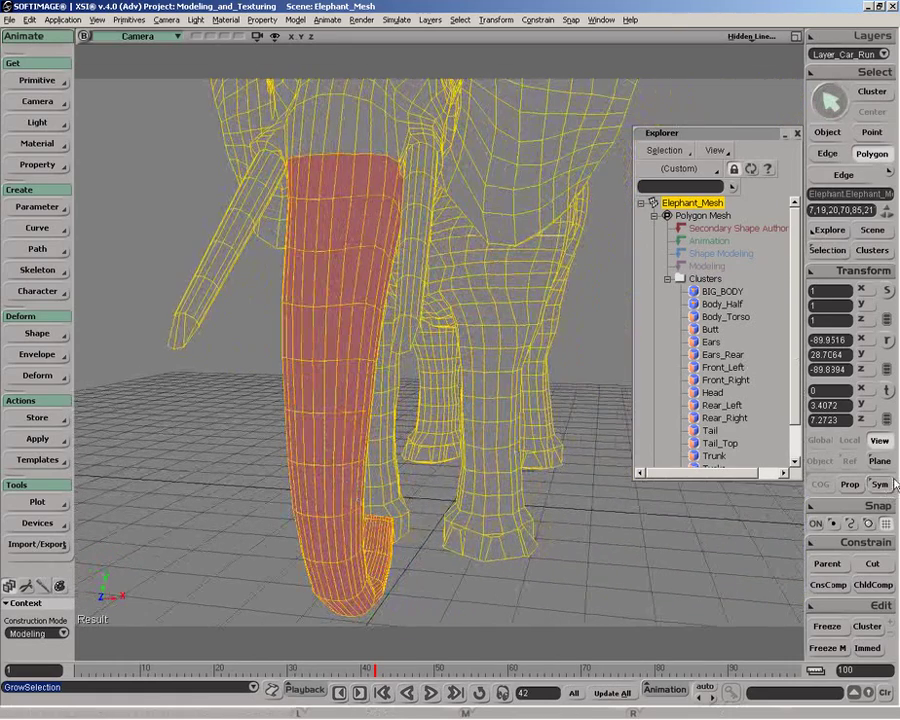
left_click(867, 627)
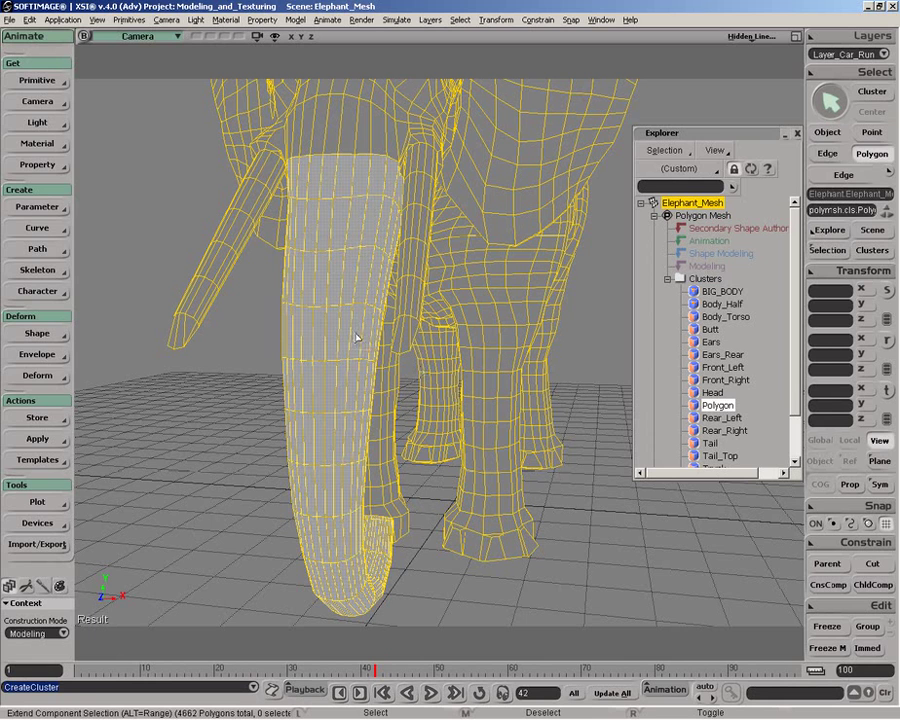
- Select the edges around the base of the elephant's right tusk and create an edge cluster from them
key("e")
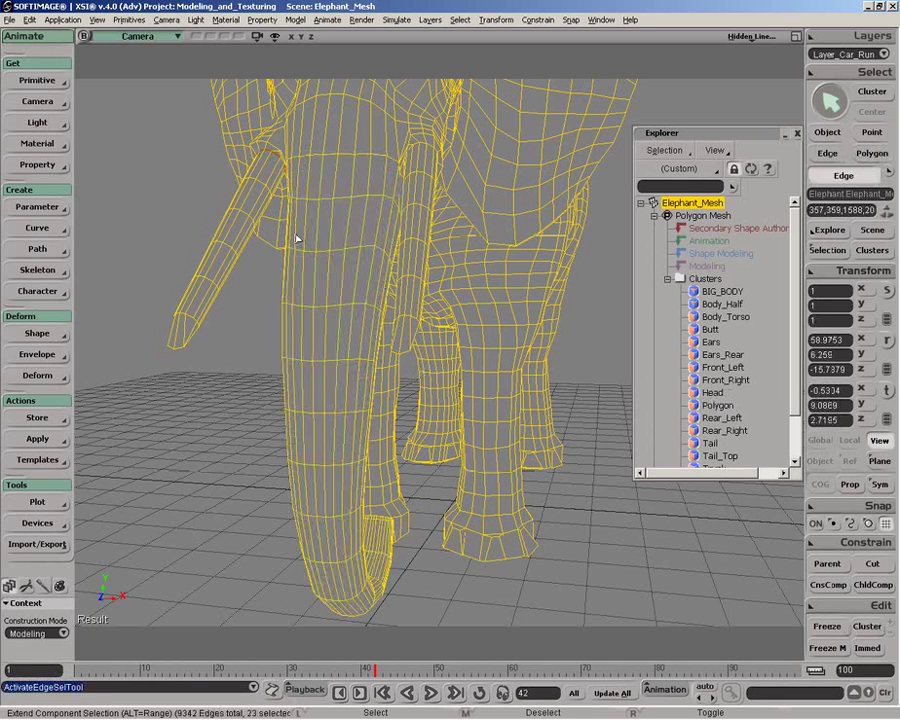
key("f")
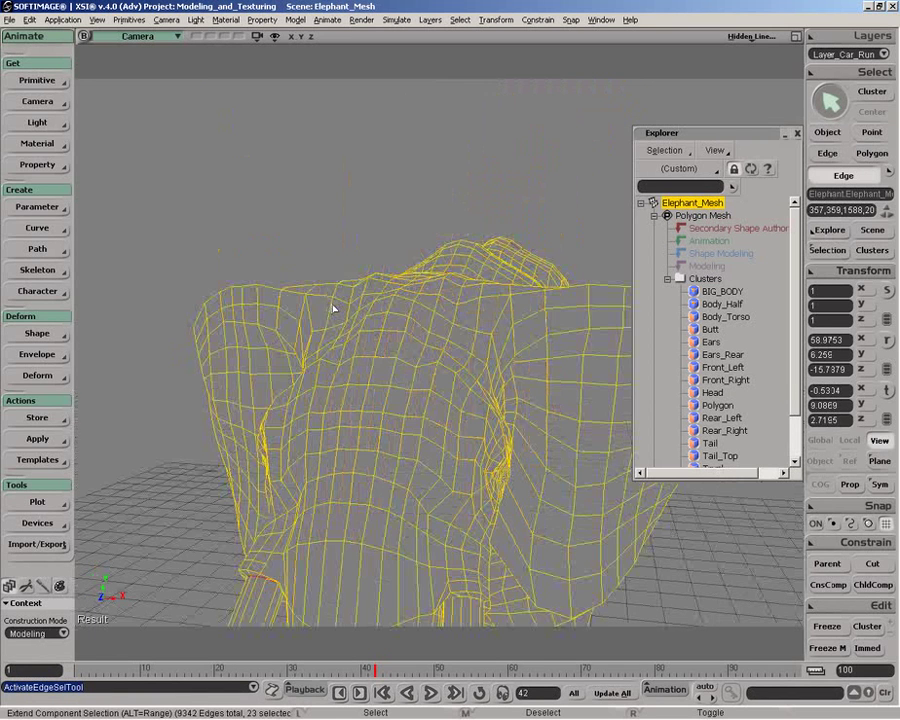
left_click_drag(362, 122, 588, 432)
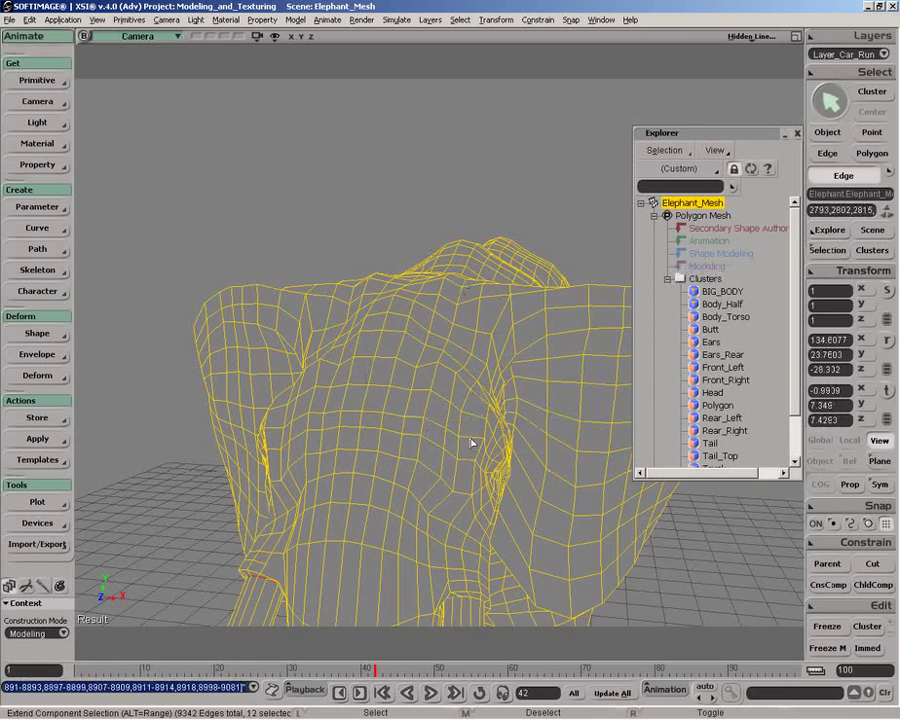
key("f")
key("o")
left_click_drag(447, 368, 452, 318)
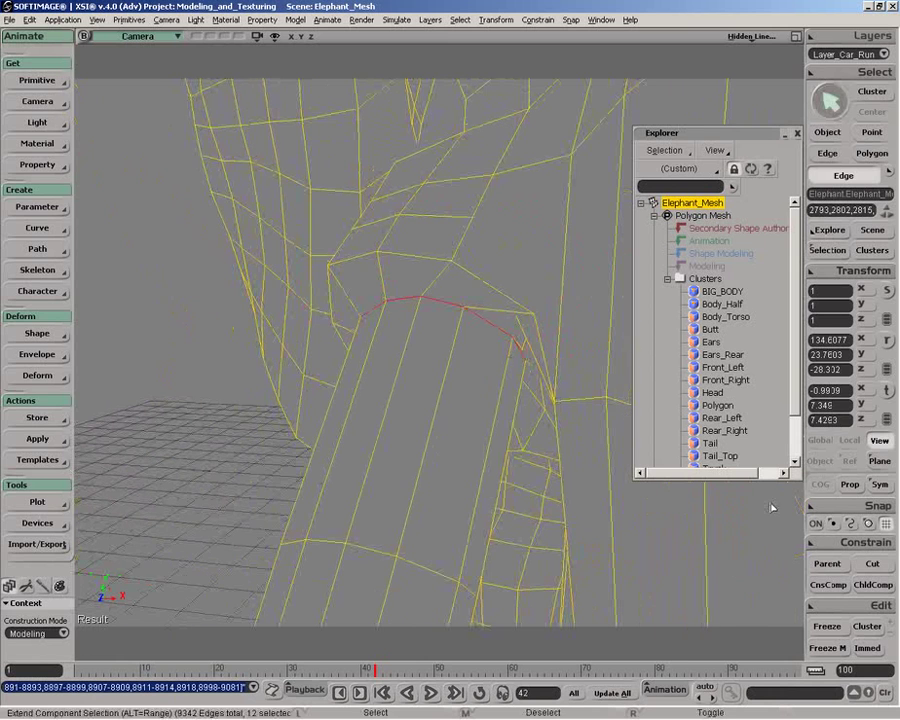
left_click(867, 626)
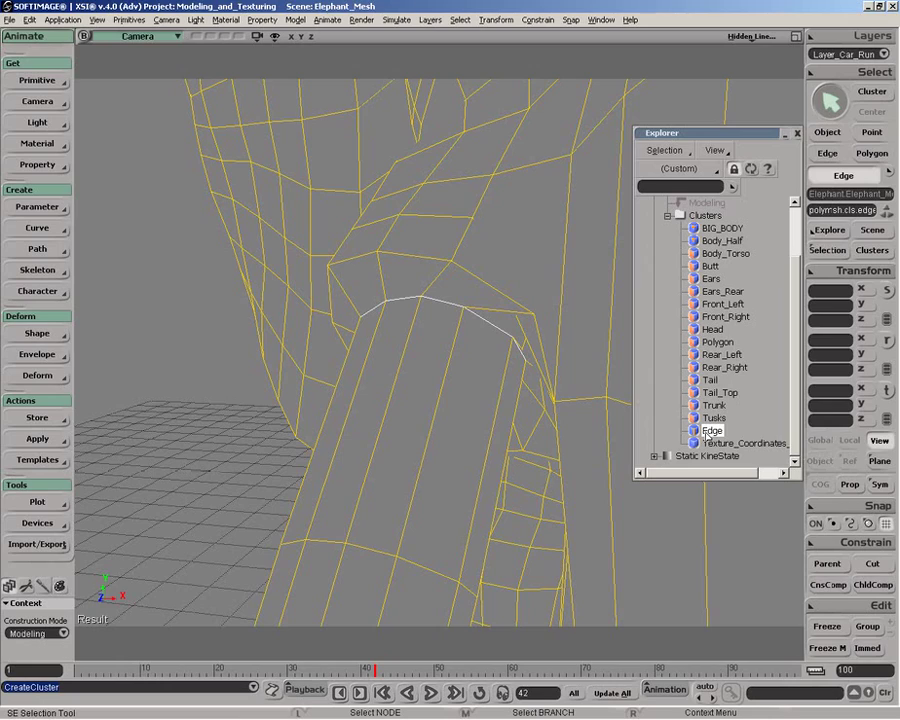
- Highlight the Tusks, Tail_Top and Polygon clusters on the mesh to compare which components each contains
key("p")
left_click_drag(548, 262, 611, 240)
key("z")
left_click_drag(558, 385, 506, 390)
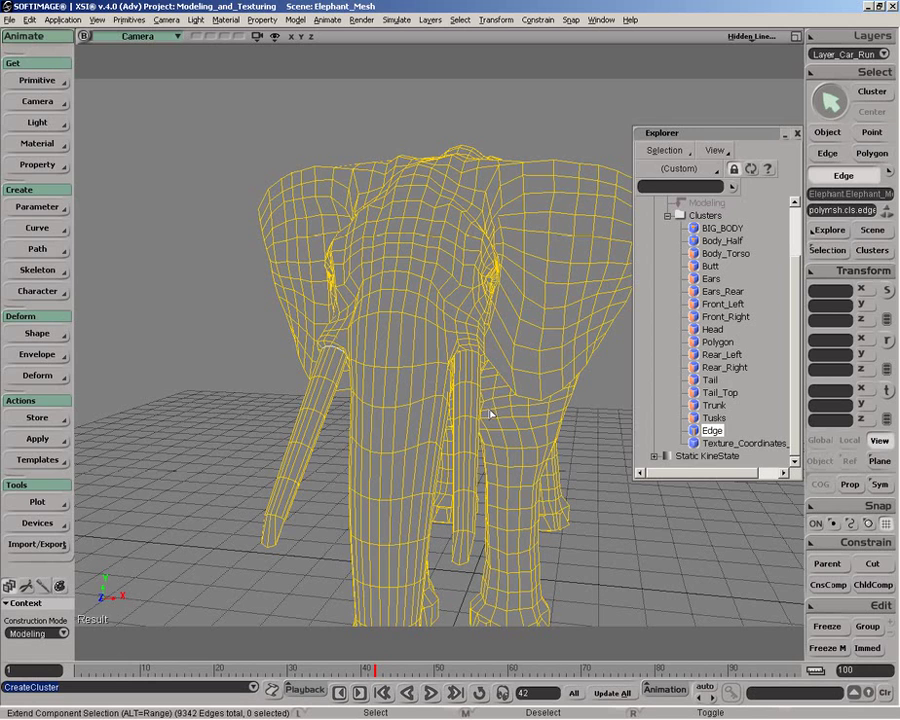
key("z")
left_click_drag(488, 421, 455, 370)
left_click(716, 421)
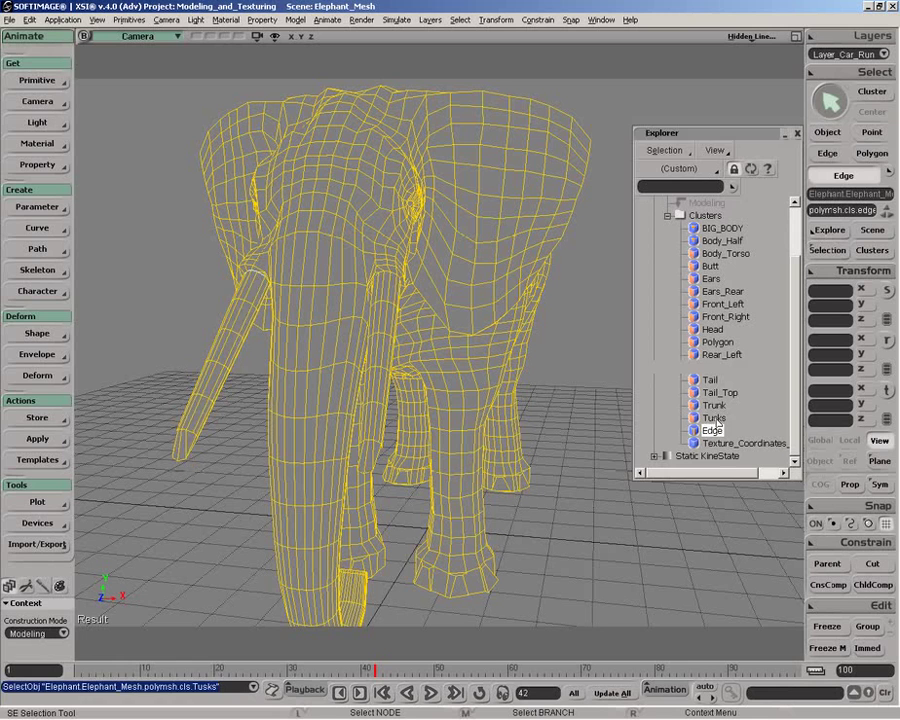
left_click(712, 393)
left_click(711, 345)
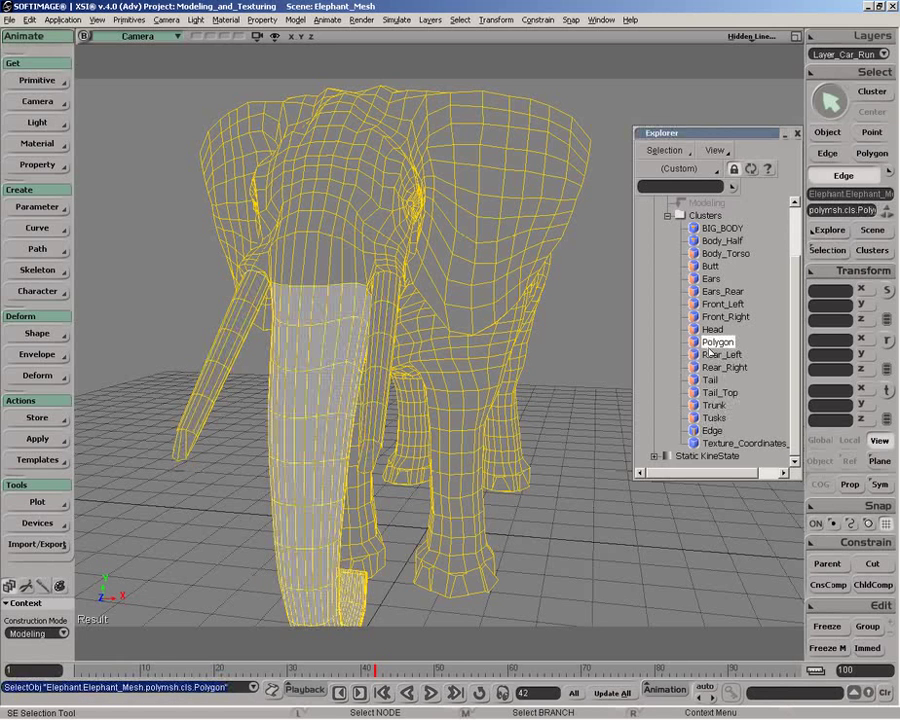
- Apply Disconnect Components to the Edge cluster at the tusk base and expand the cluster's node in the explorer
left_click(711, 431)
key("e")
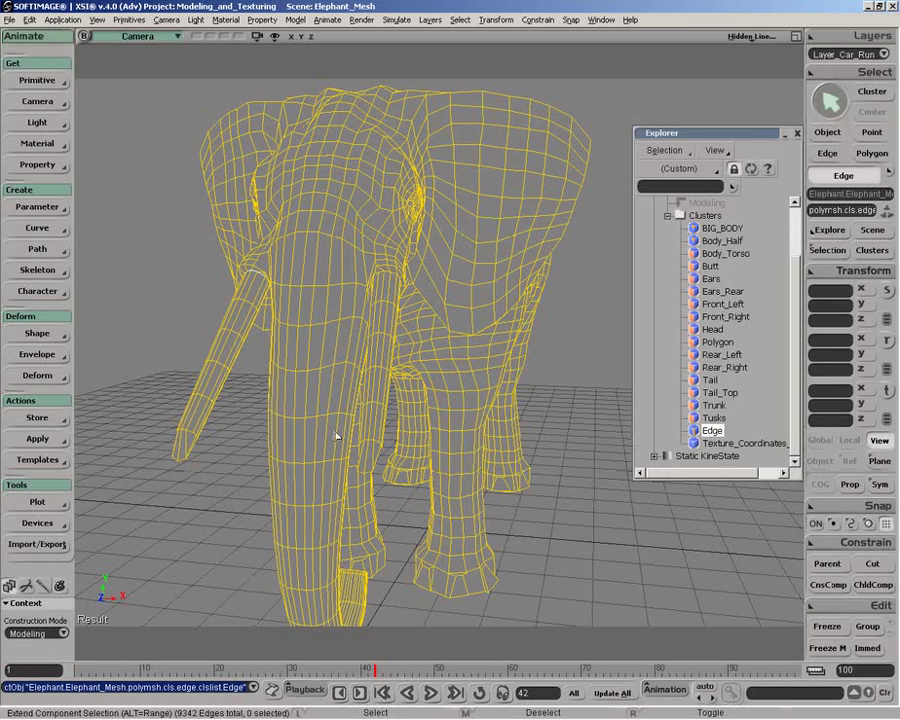
key("1")
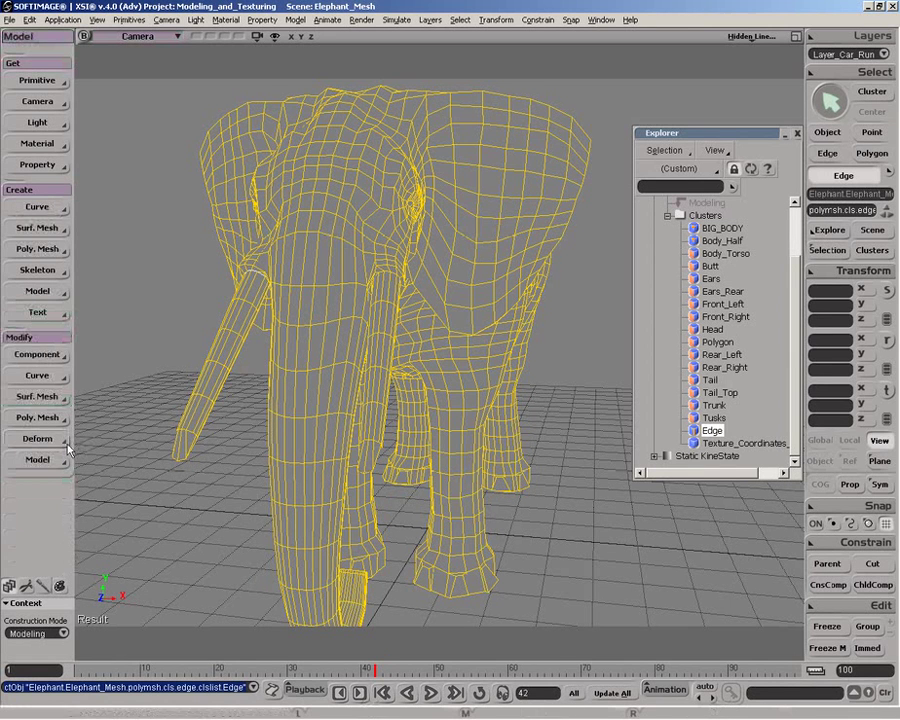
left_click(40, 419)
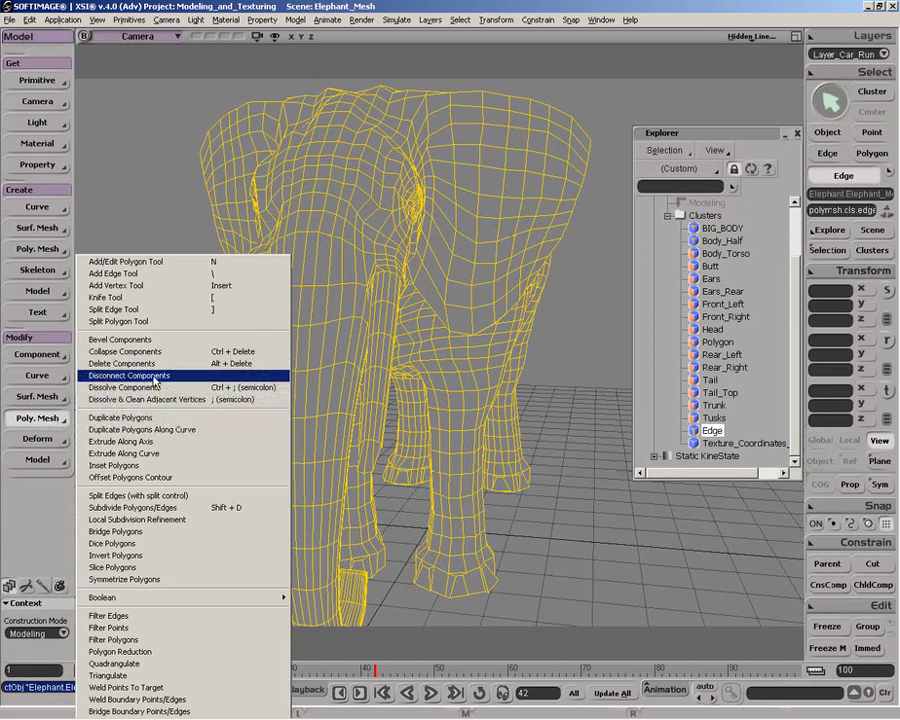
left_click(155, 376)
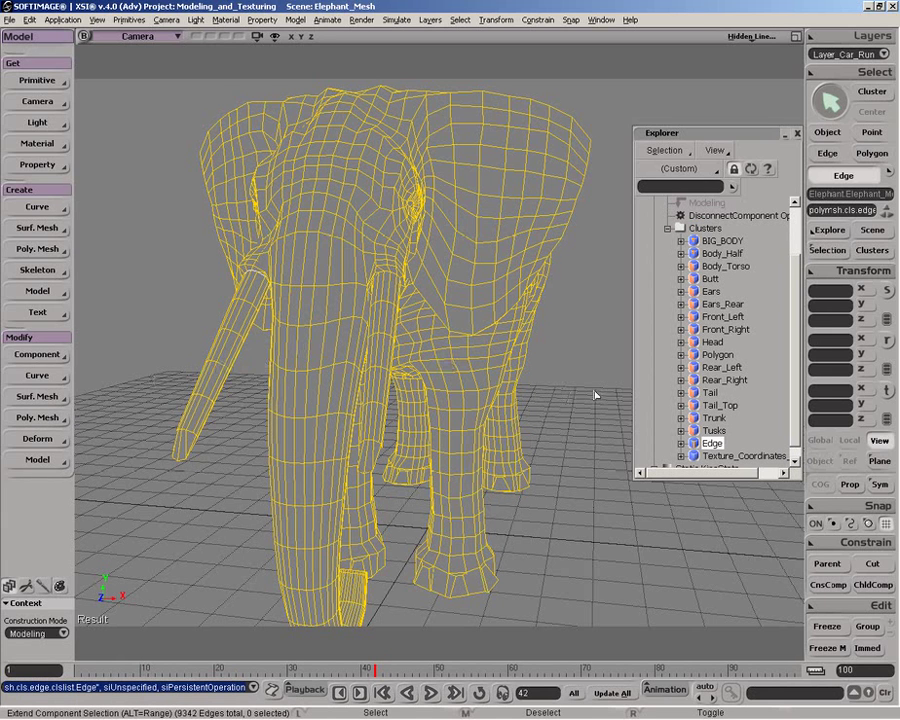
left_click(682, 443)
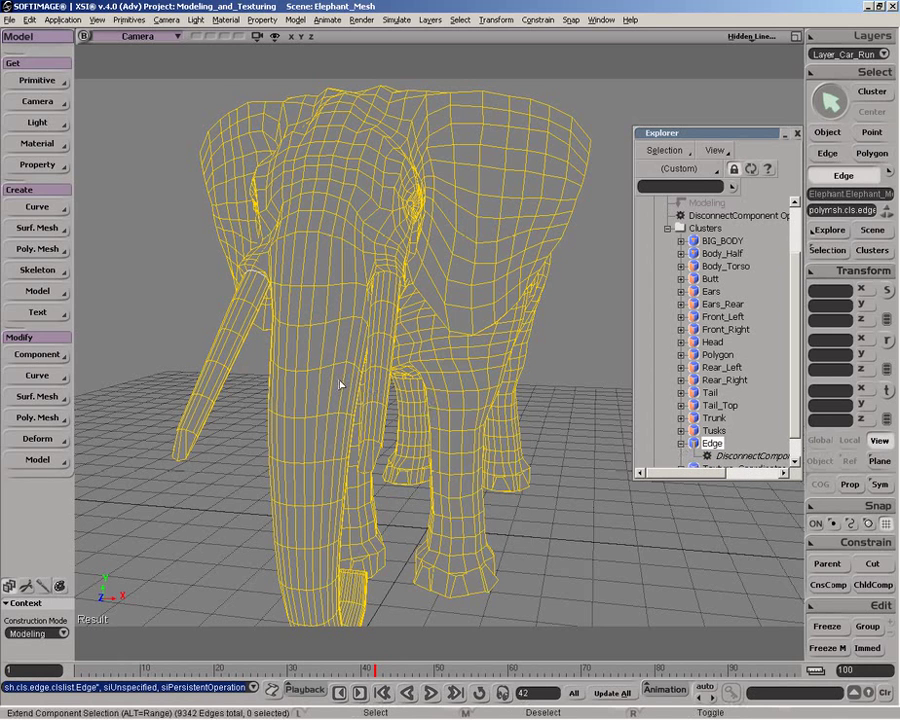
- Highlight the Body_Half and BIG_BODY point clusters to examine which half of the elephant each covers
left_click(722, 254)
key("z")
left_click_drag(498, 300, 491, 304)
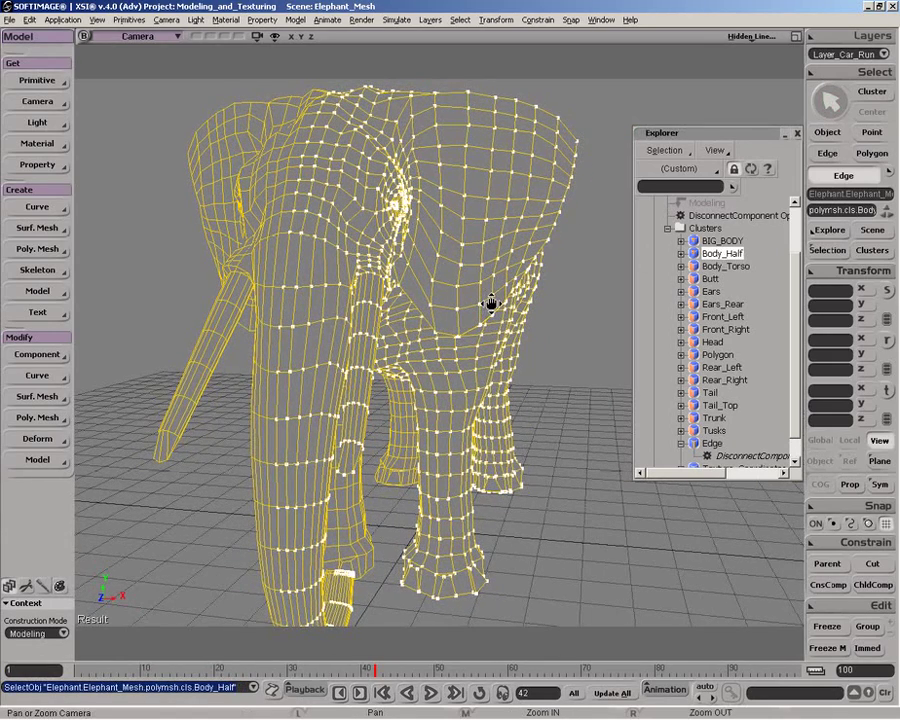
key("p")
left_click_drag(492, 348, 511, 219)
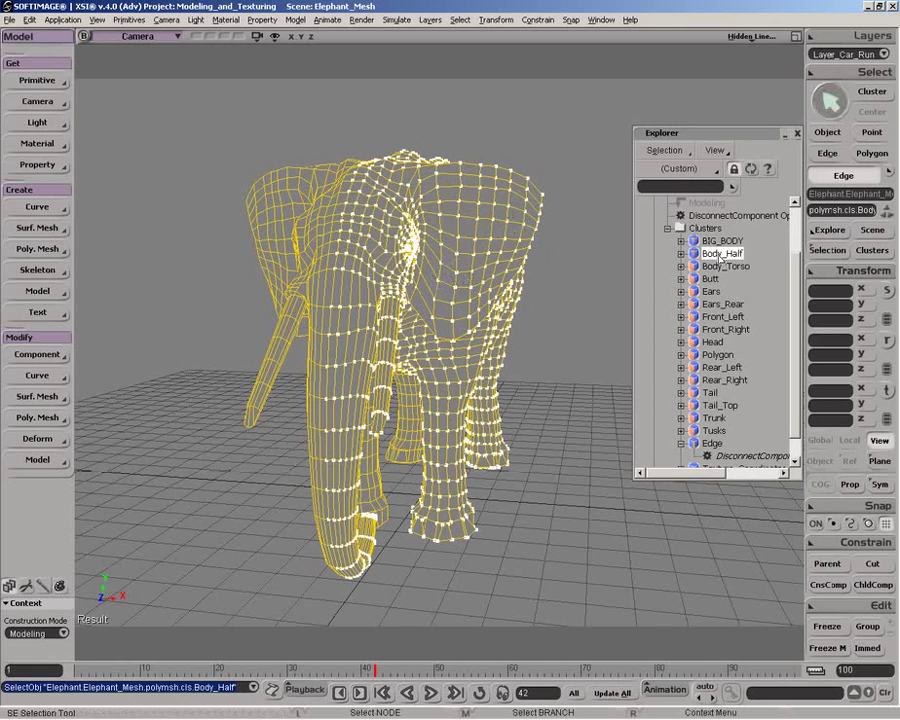
left_click(721, 241)
left_click(720, 254)
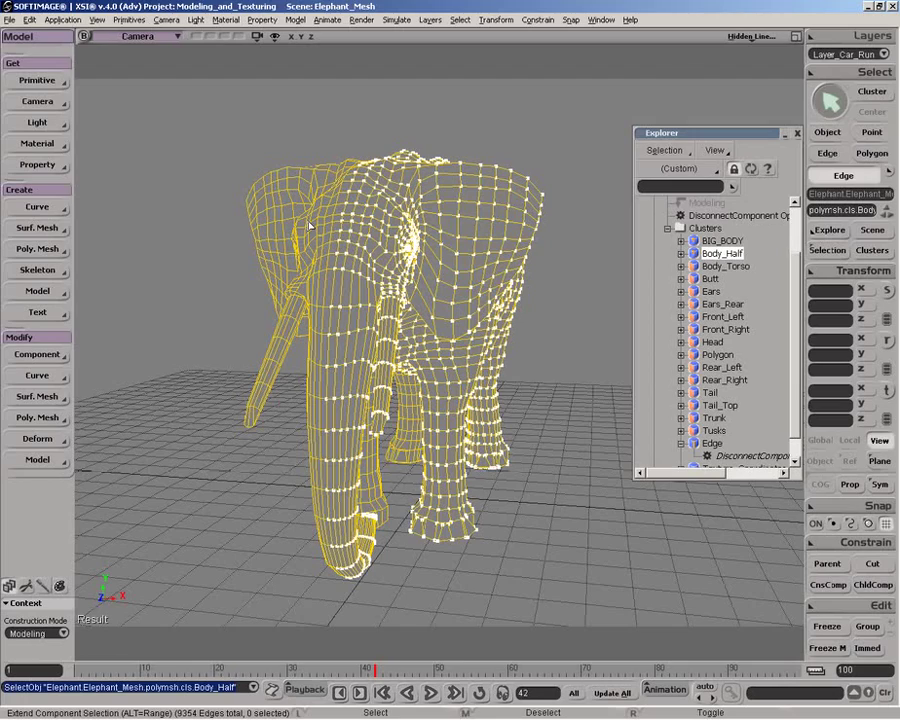
- View the elephant from the side and highlight its Front_Left, Polygon, Rear_Left and Tail clusters
key("o")
left_click_drag(560, 285, 375, 273)
key("z")
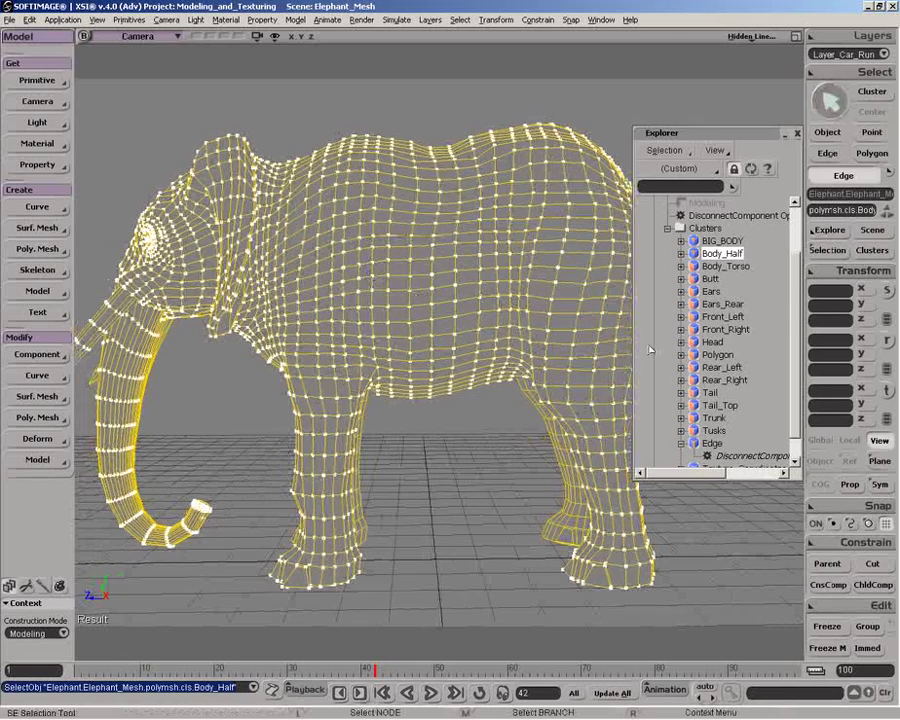
left_click(720, 317)
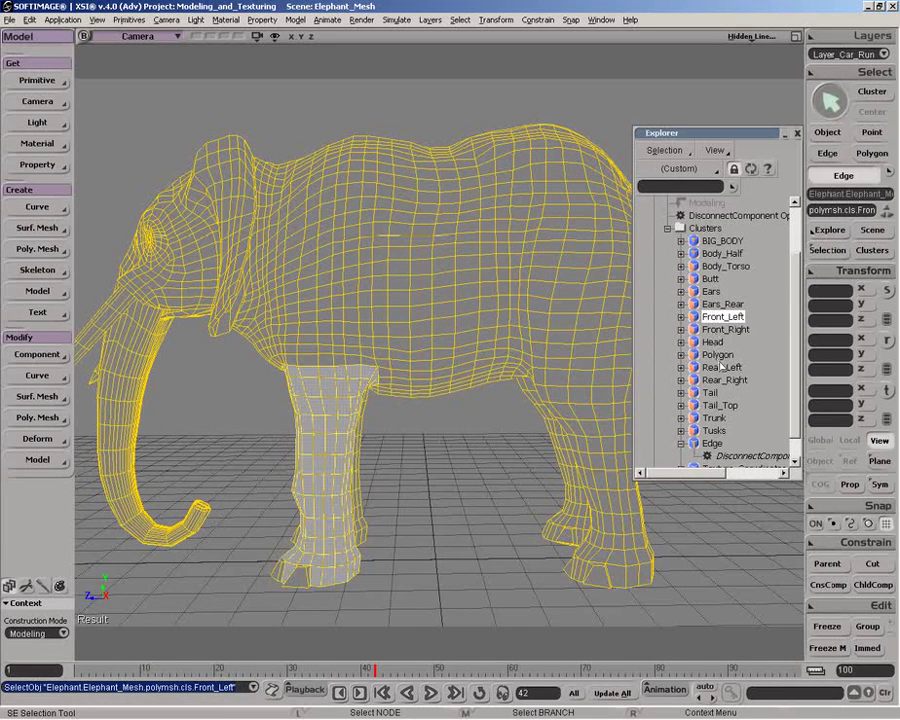
left_click(717, 355)
left_click(720, 368)
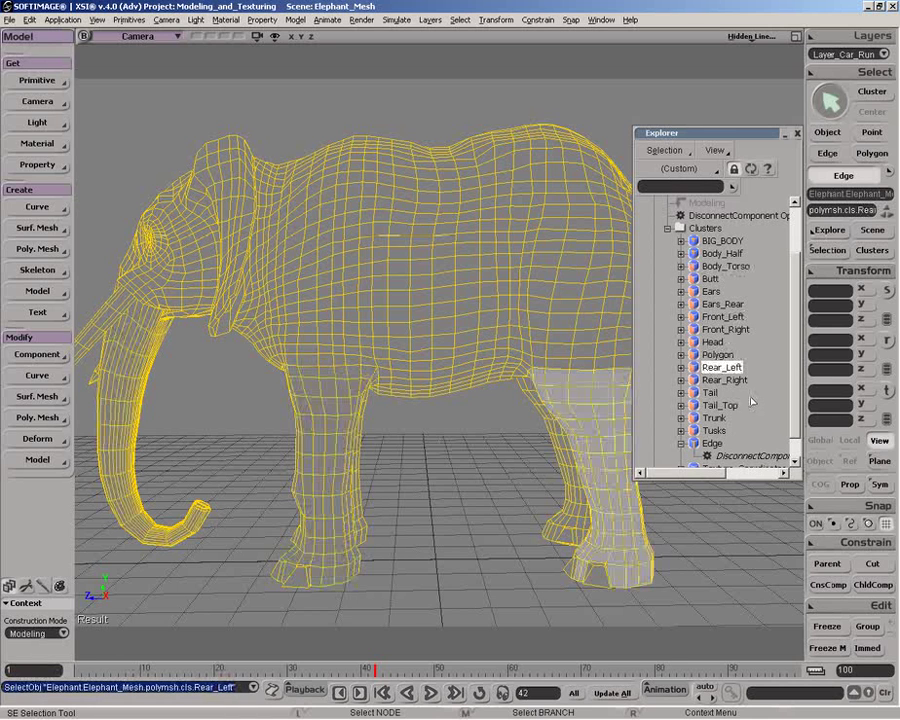
left_click(712, 394)
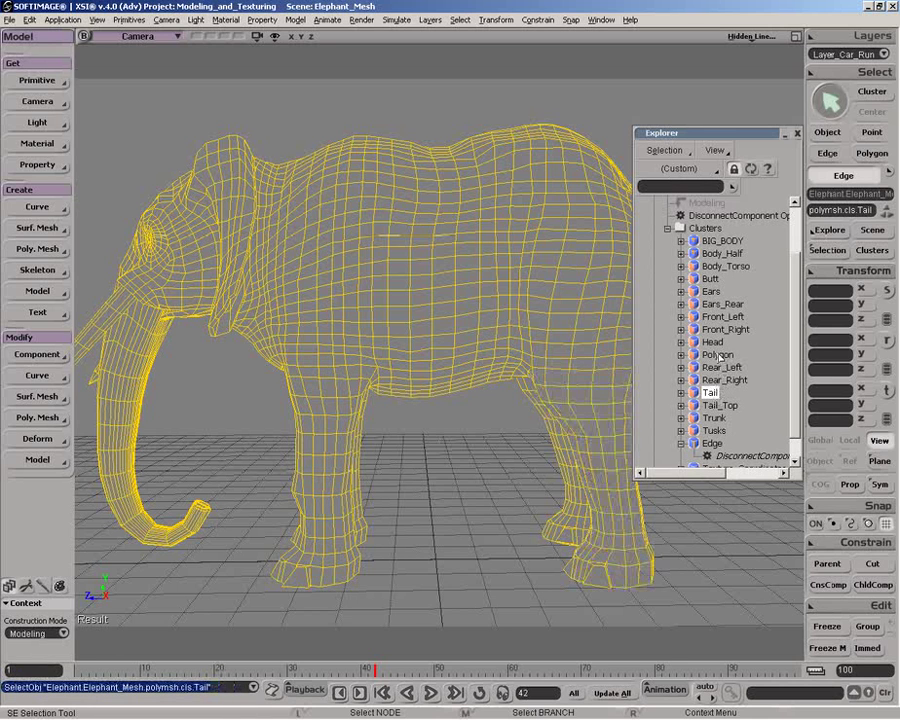
- Select the Head cluster and open its UVs in the Texture Editor, placing the editor over the lower viewport
left_click(712, 342)
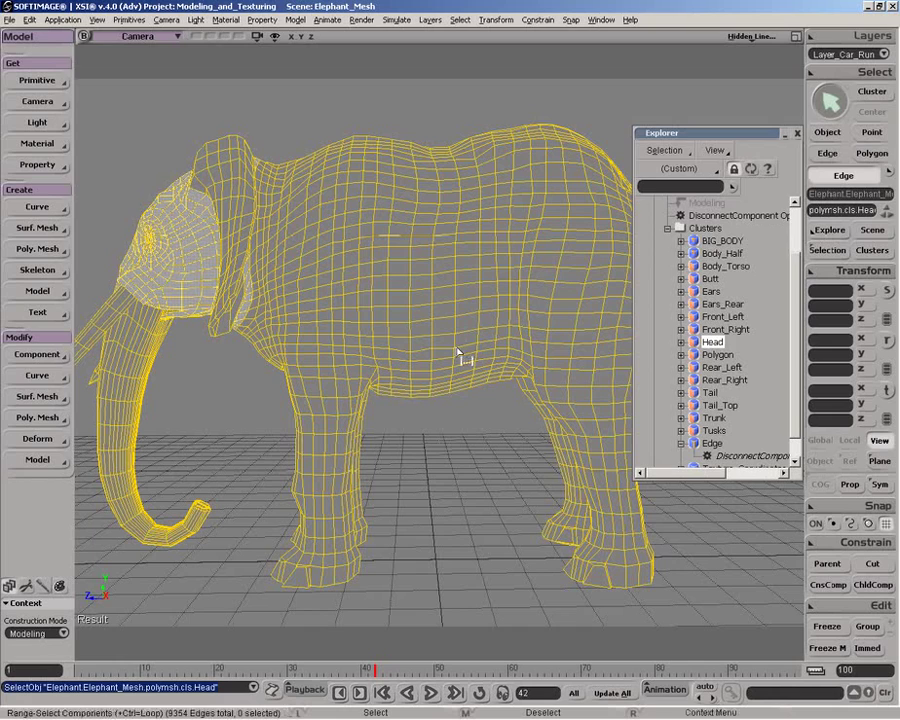
key("alt+7")
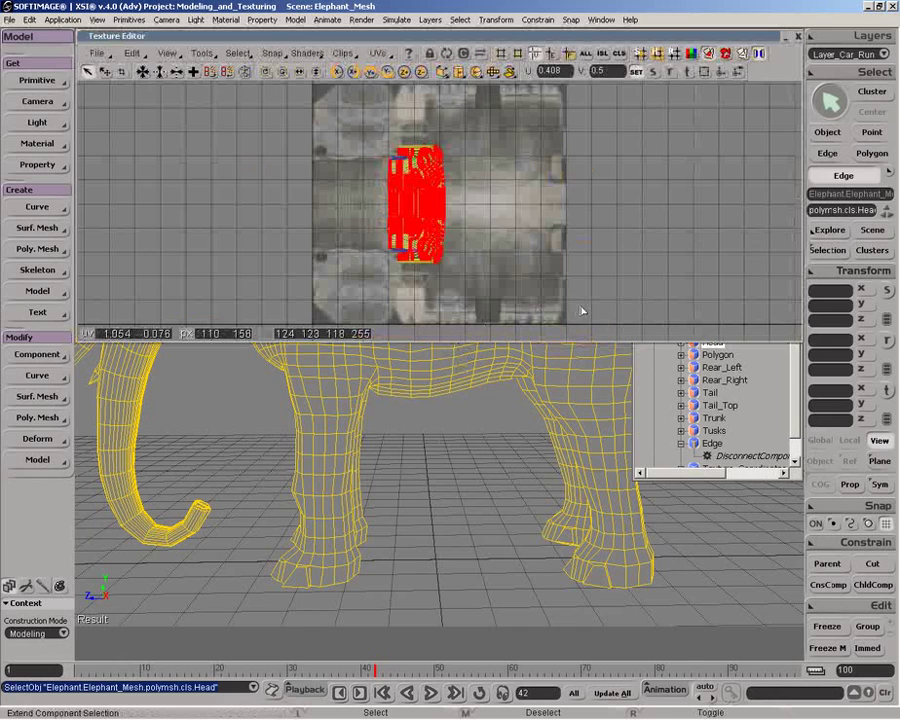
left_click_drag(496, 37, 478, 386)
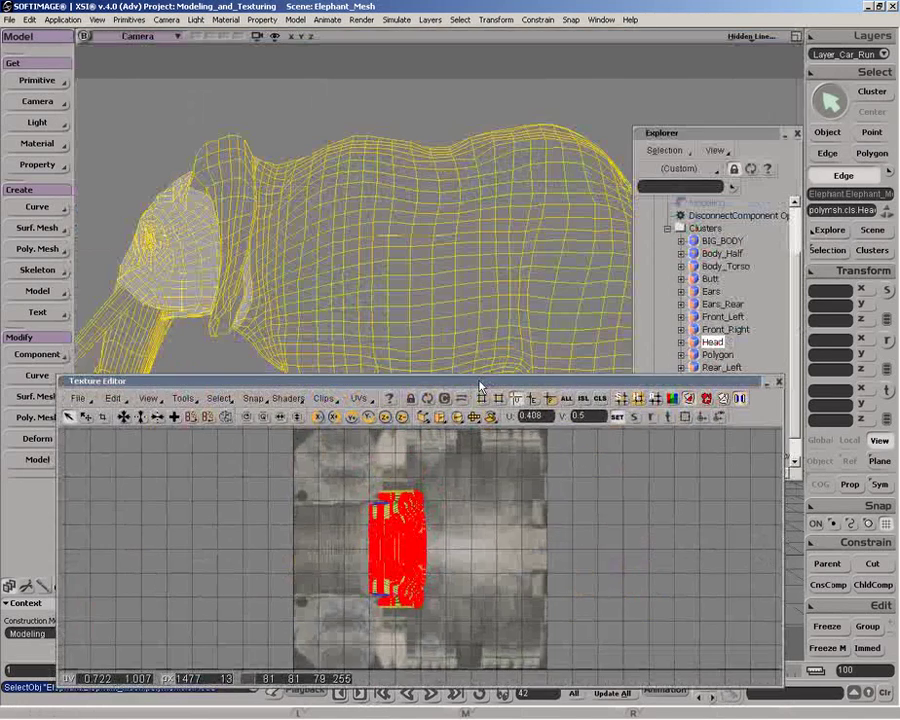
- Examine the UVs of the Front_Left, Front_Right and Ears_Rear clusters, framing the rear ears in the Texture Editor
left_click(712, 317)
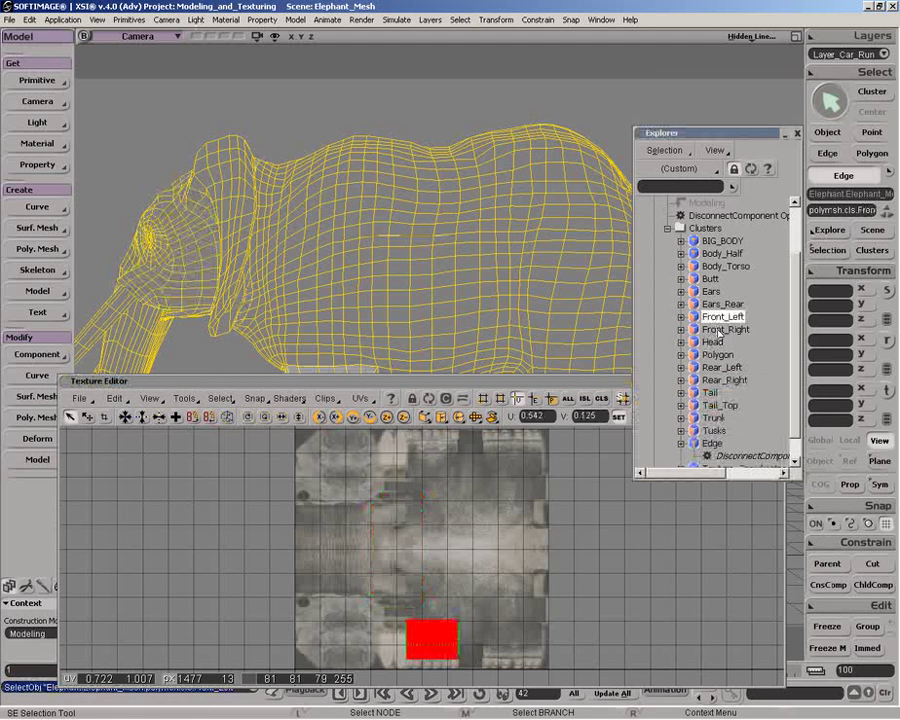
left_click(712, 329)
left_click(712, 317)
left_click(714, 303)
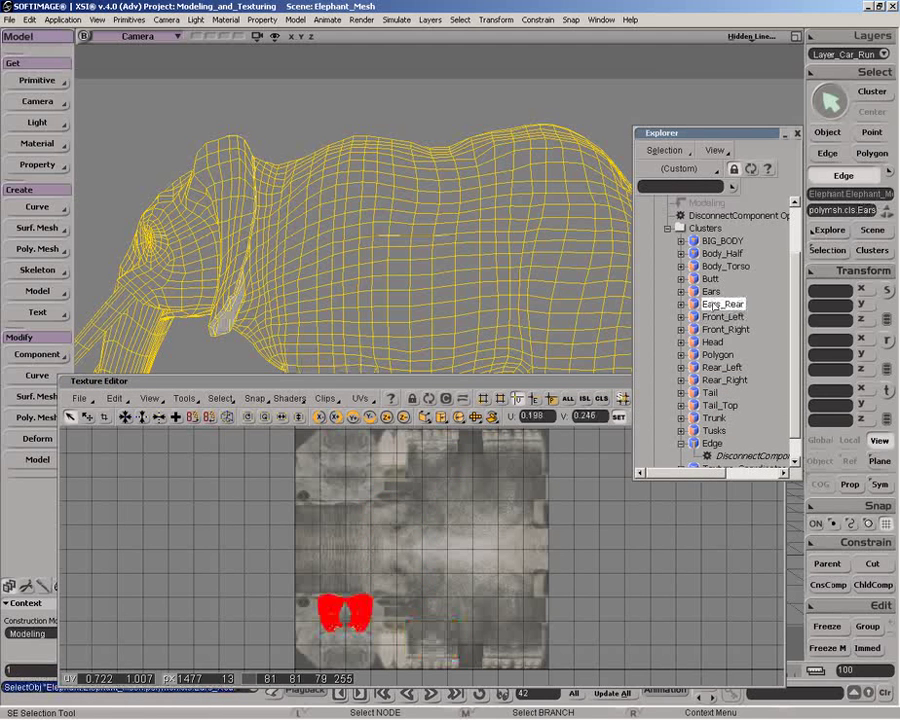
key("f")
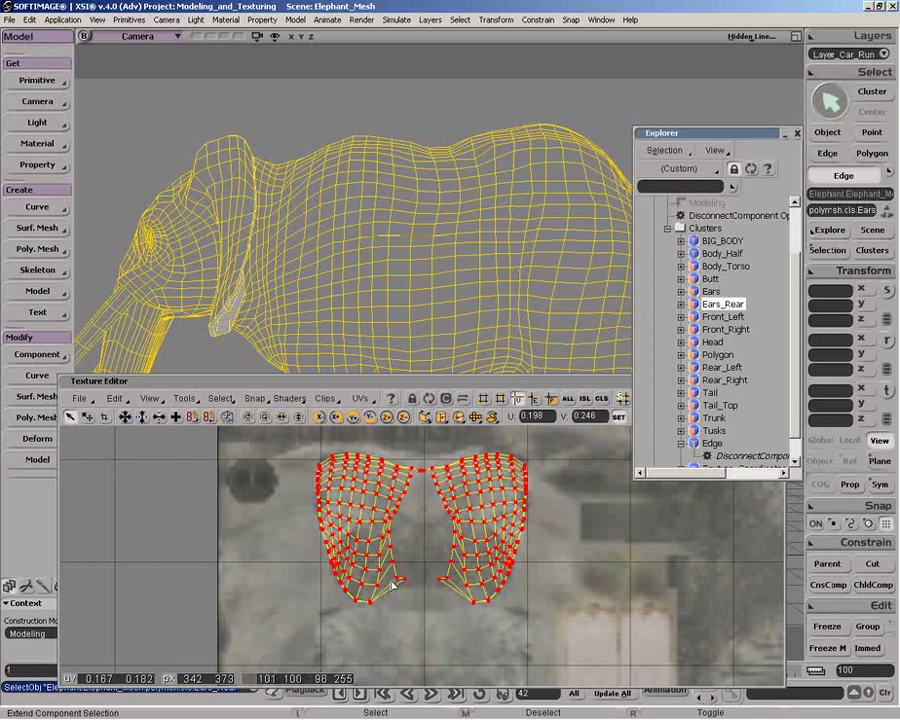
left_click_drag(501, 382, 407, 385)
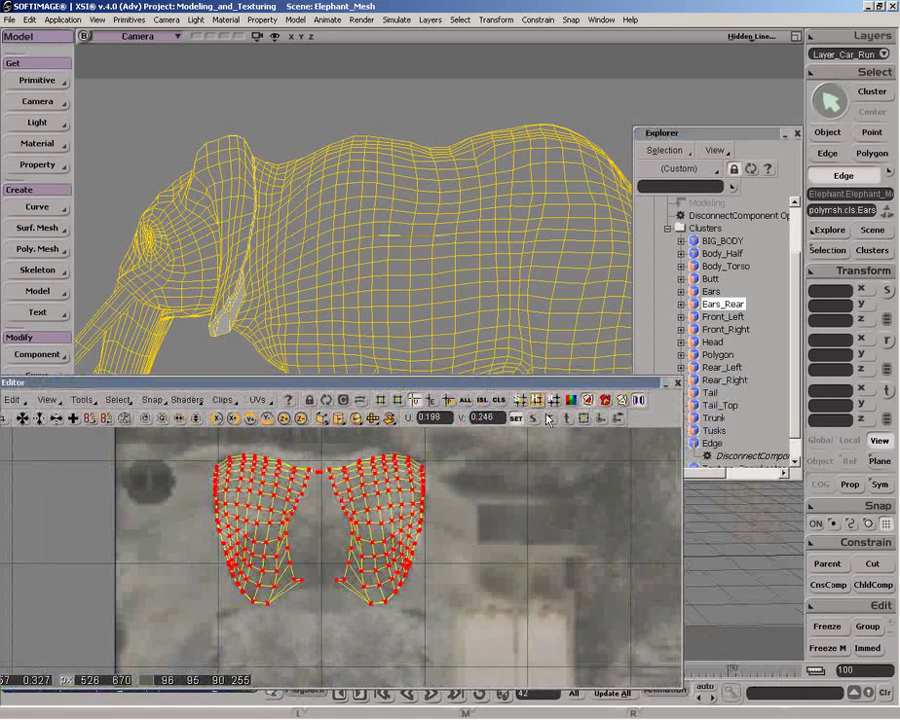
- Close the Texture Editor and highlight the Front_Left and Front_Right clusters, viewing the elephant from a front three-quarter angle
left_click(678, 384)
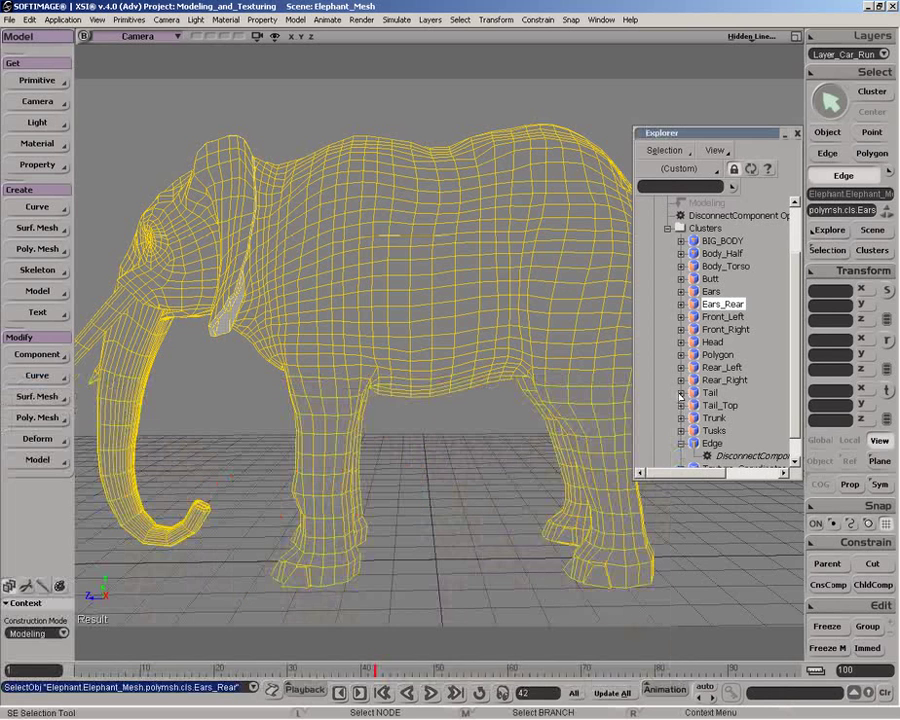
left_click(724, 316)
left_click(724, 329)
key("o")
left_click_drag(500, 367, 489, 249)
key("p")
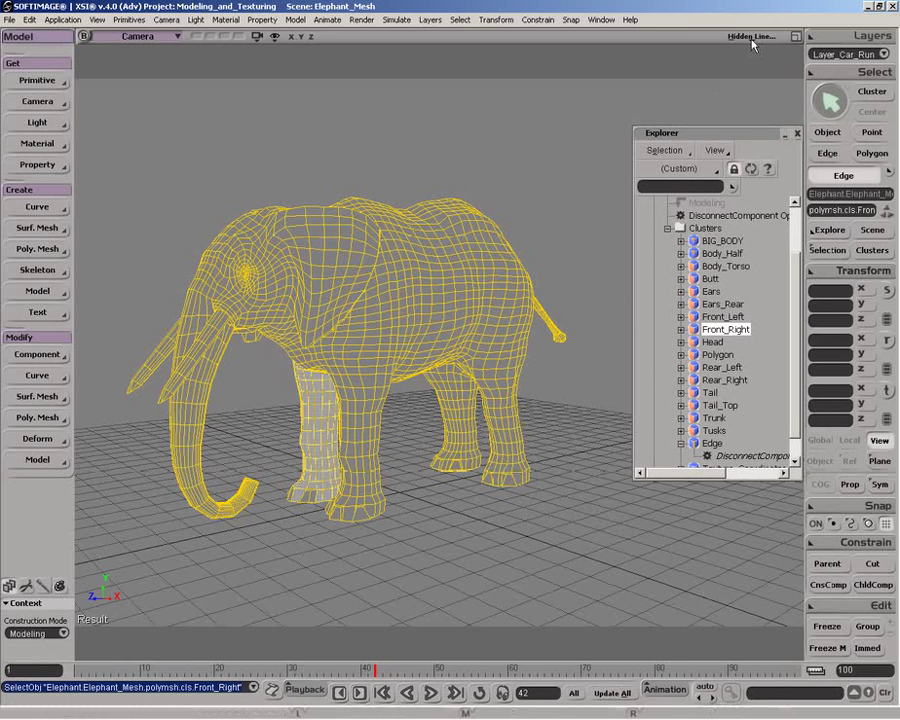
- Highlight the Head, Polygon, Front_Left and Ears_Rear clusters in turn to examine which part of the mesh each covers
left_click(712, 342)
left_click(716, 355)
left_click(720, 316)
left_click(718, 303)
- Apply a Lambert material to the Ears cluster with its diffuse red at 0.000 for a cyan color, and deselect everything
left_click(710, 291)
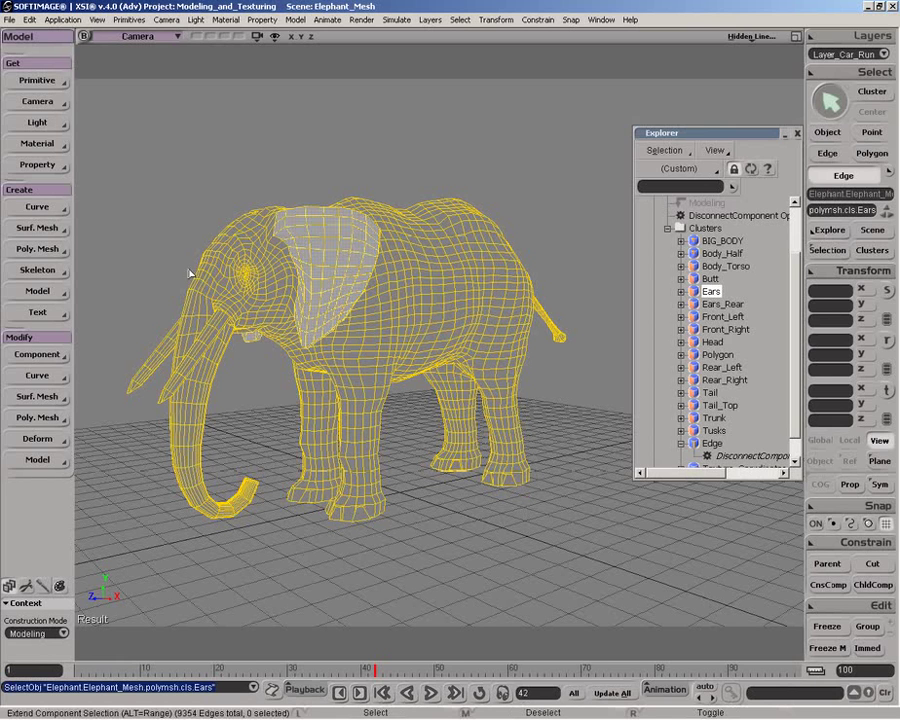
left_click(45, 144)
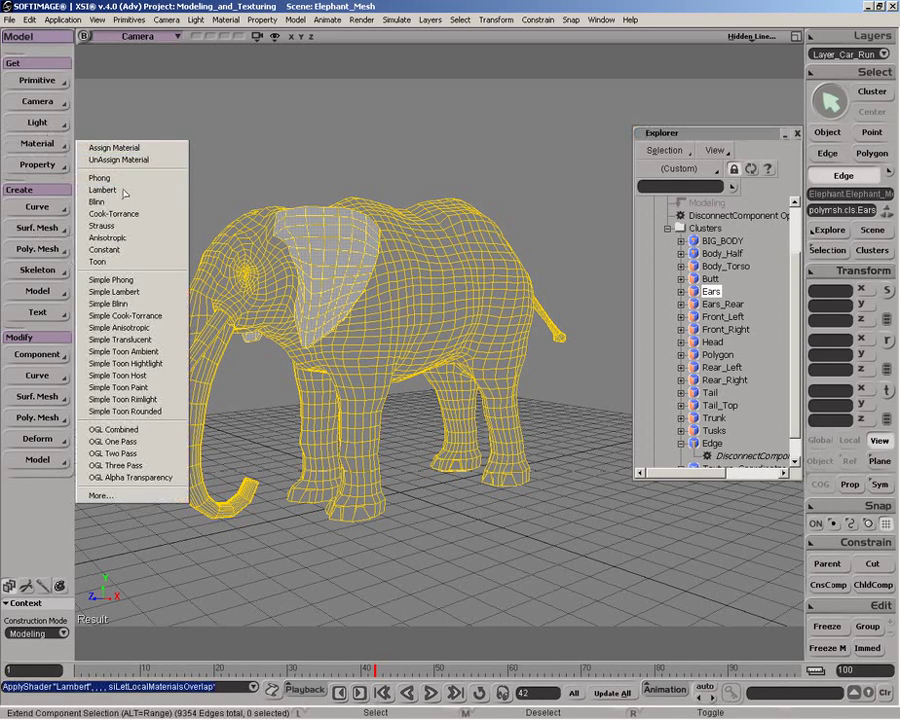
left_click(108, 190)
left_click_drag(340, 488, 264, 480)
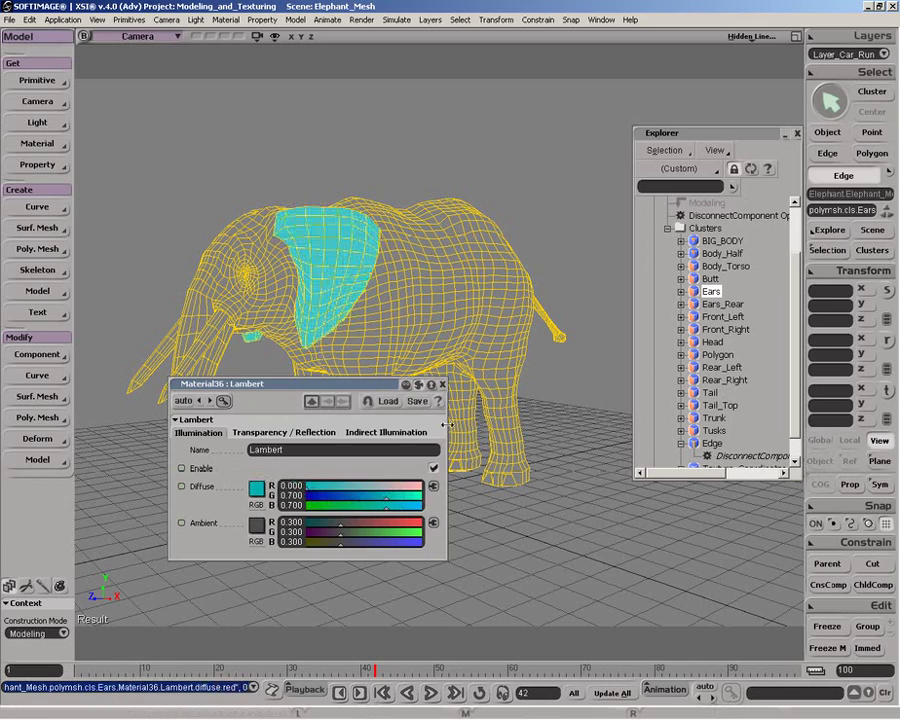
left_click(442, 385)
key("space")
left_click(535, 190)
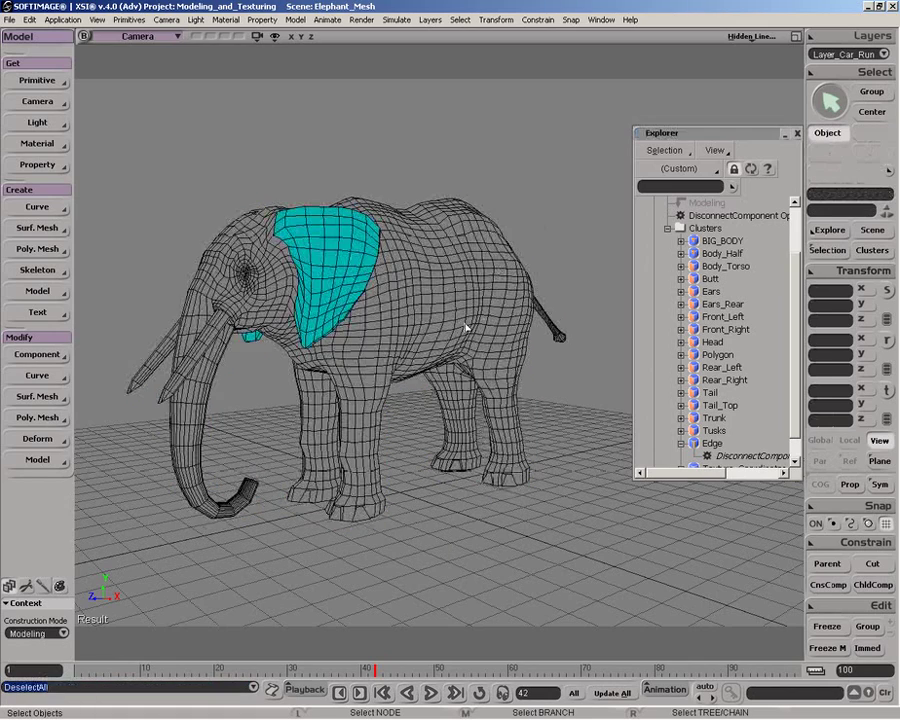
- Select the elephant mesh, show its unselected clusters in the Camera view, and view it from the side
left_click_drag(413, 357, 414, 384)
left_click_drag(389, 340, 409, 338)
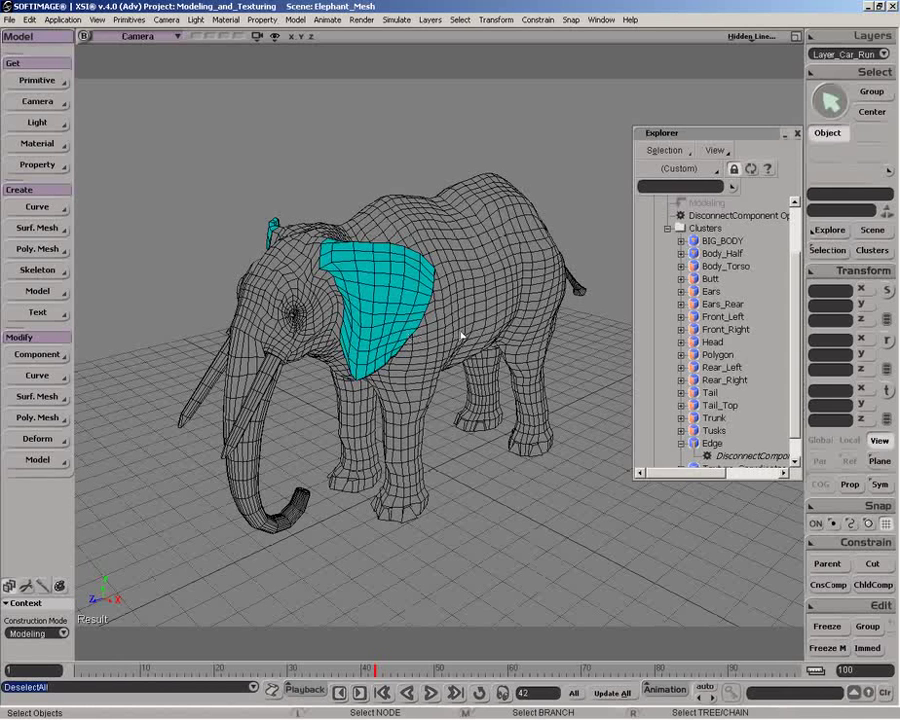
left_click(499, 312)
left_click(276, 37)
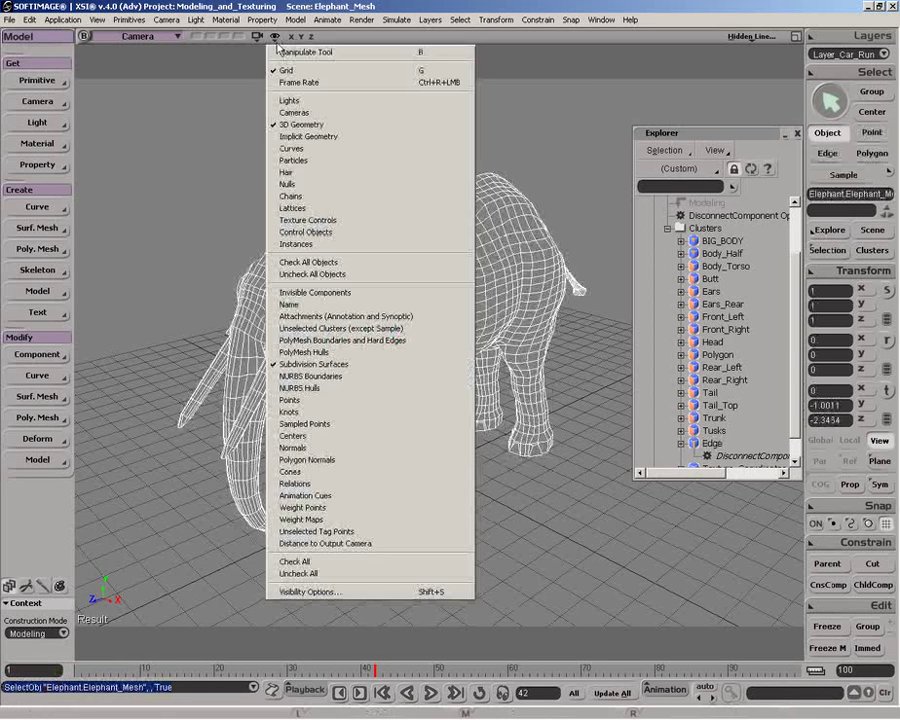
left_click(307, 330)
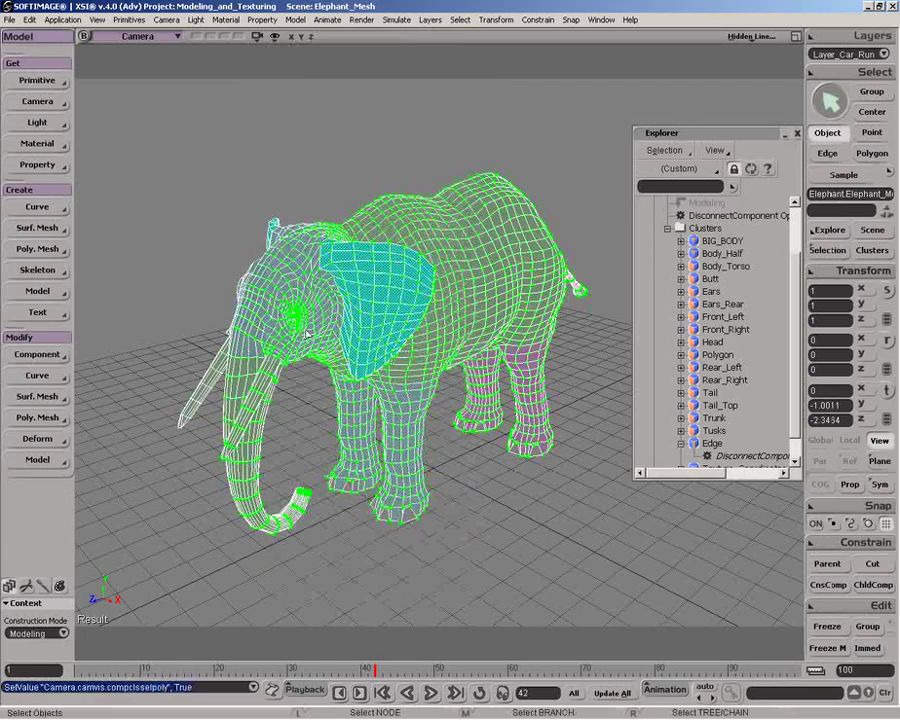
key("o")
left_click_drag(529, 350, 511, 281)
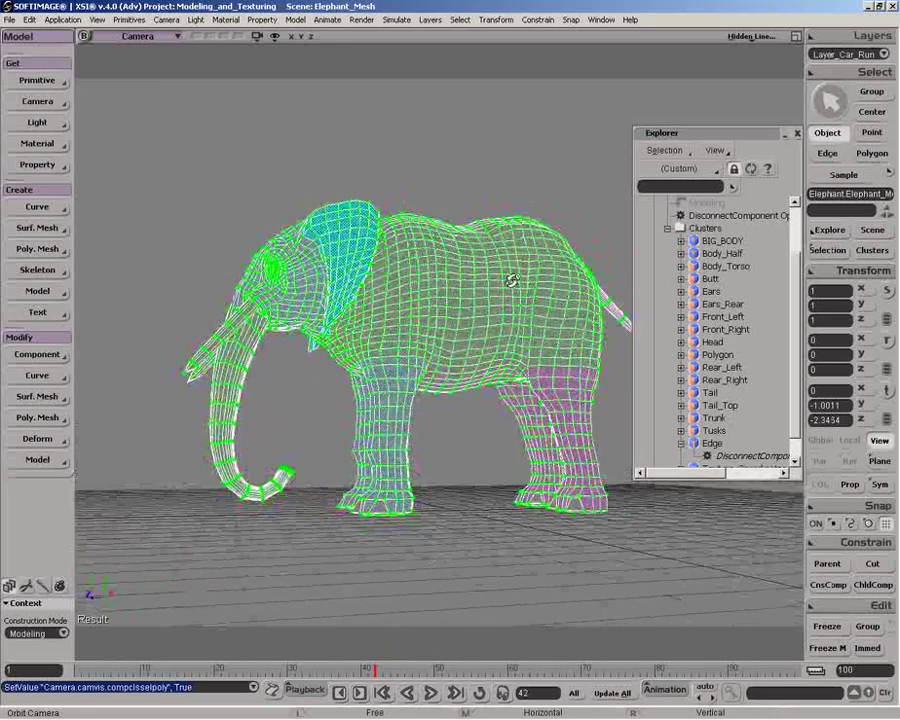
key("space")
- Open the Polygon cluster's properties and change its cluster display color by adjusting the red and blue values
left_click(712, 304)
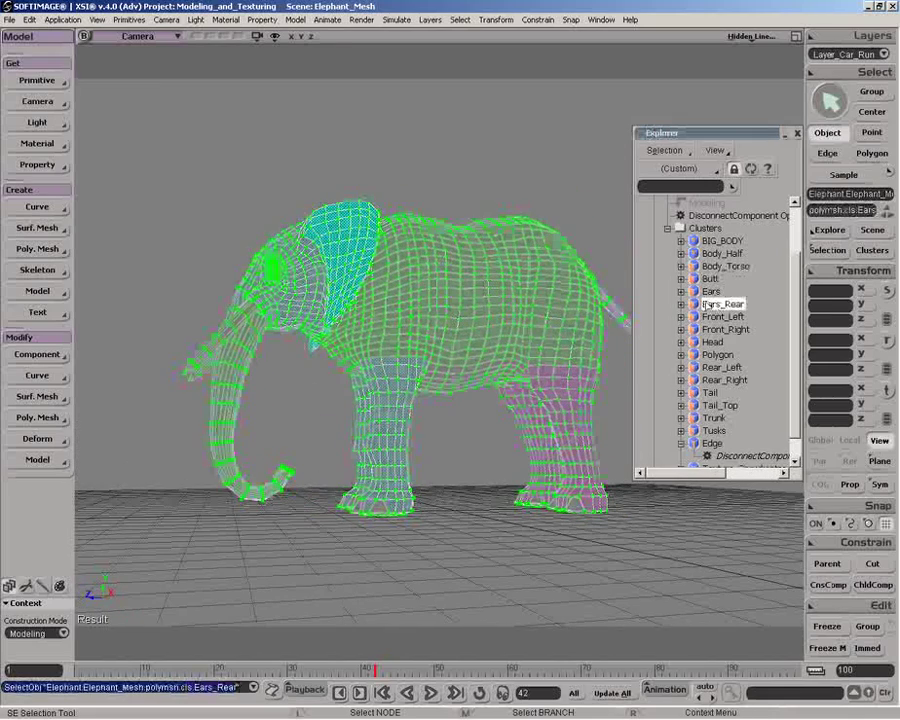
left_click(716, 355)
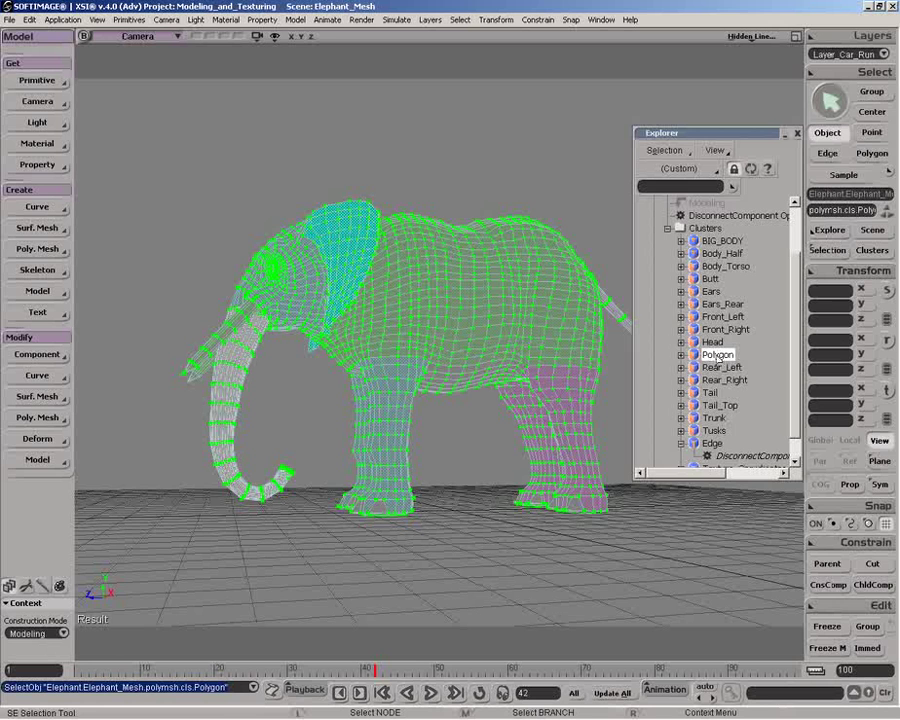
key("Return")
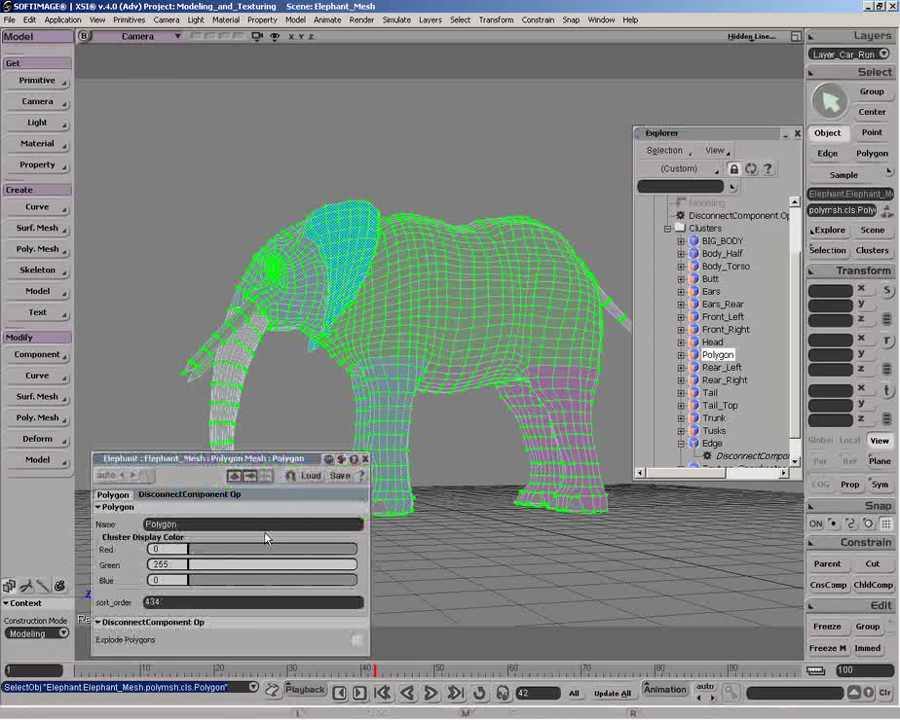
mouse_move(251, 566)
left_mouse_down()
mouse_move(180, 565)
mouse_move(258, 550)
left_mouse_up()
left_click_drag(190, 580, 272, 583)
- Clear the selection and reselect the elephant mesh to examine the cluster display colors up close around the trunk and front legs
key("o")
left_click_drag(288, 432, 347, 422)
key("ctrl+shift+a")
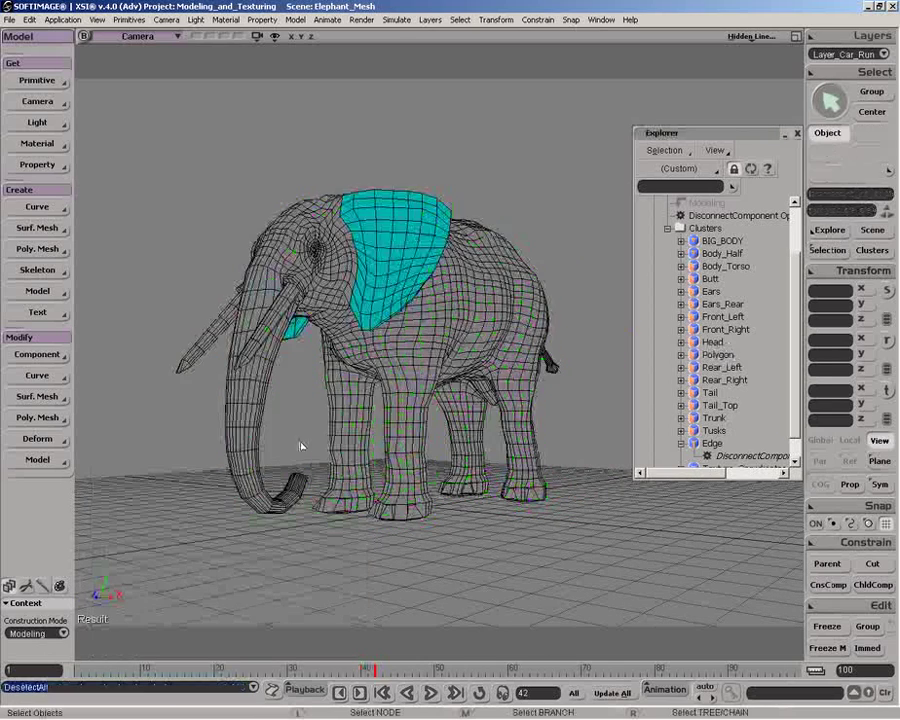
left_click(252, 419)
key("o")
left_click_drag(199, 320, 310, 508)
key("p")
left_click_drag(310, 508, 258, 480)
key("ctrl+shift+a")
key("z")
key("space")
left_click(246, 478)
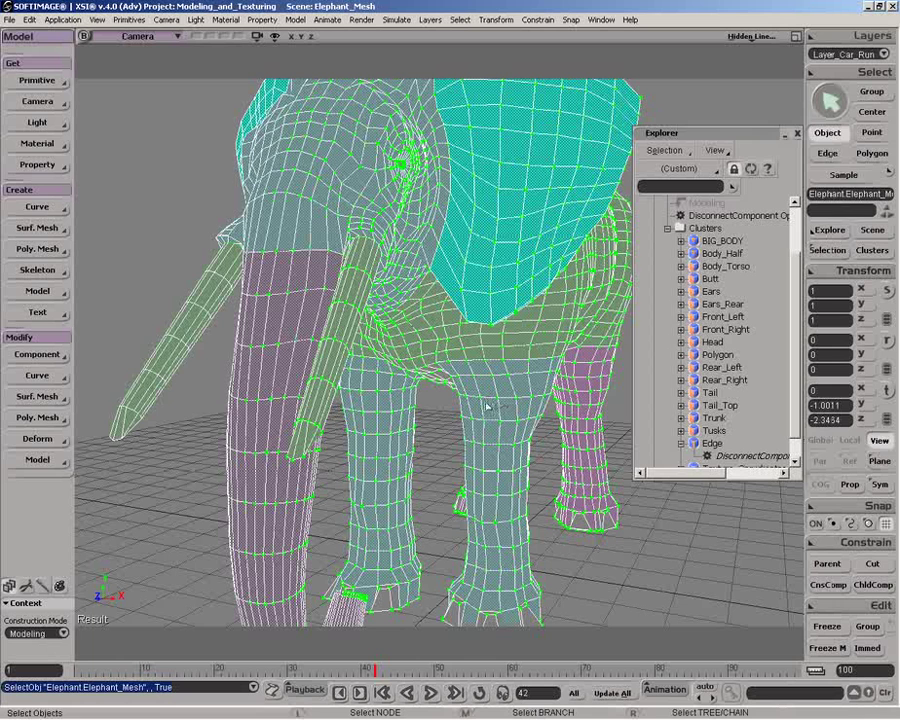
- Filter the selection to polygon clusters and select the Rear_Right, Front_Right, Trunk and Polygon clusters together
left_click(866, 156)
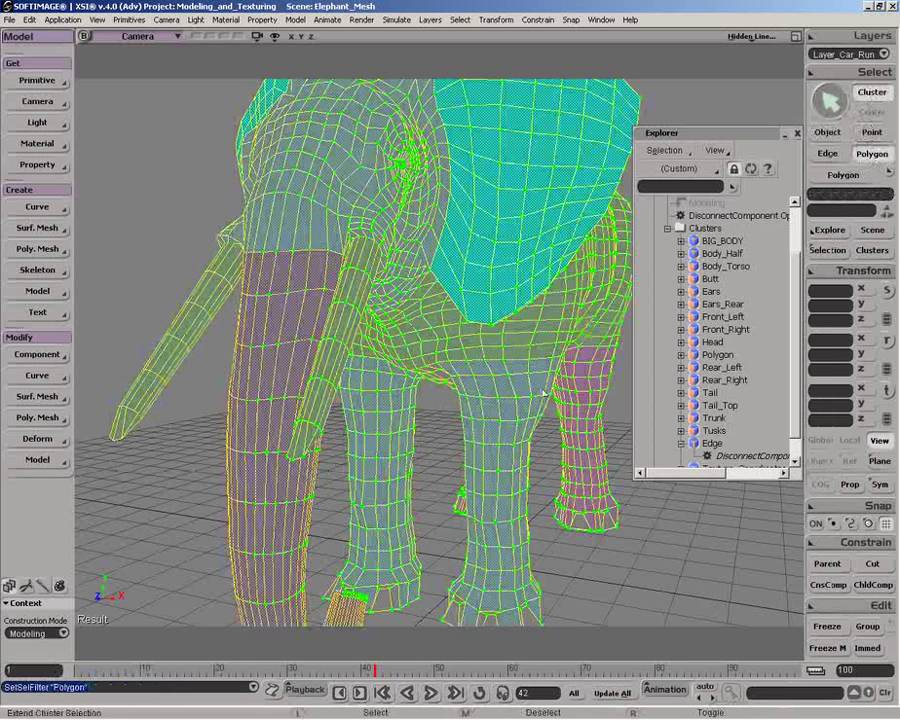
left_click(724, 380)
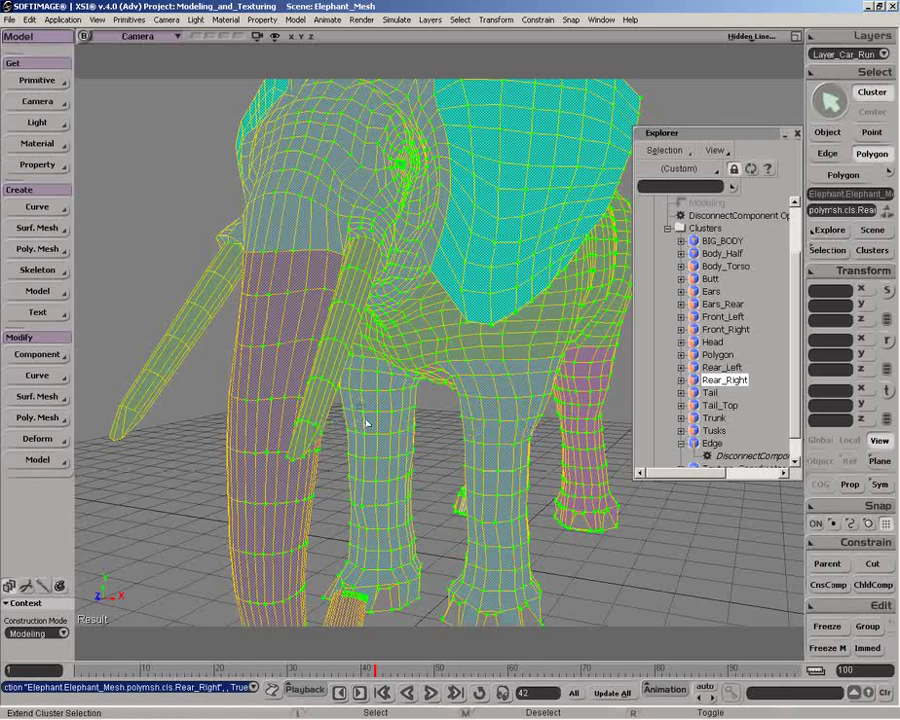
left_click(393, 446, "shift")
left_click(251, 348)
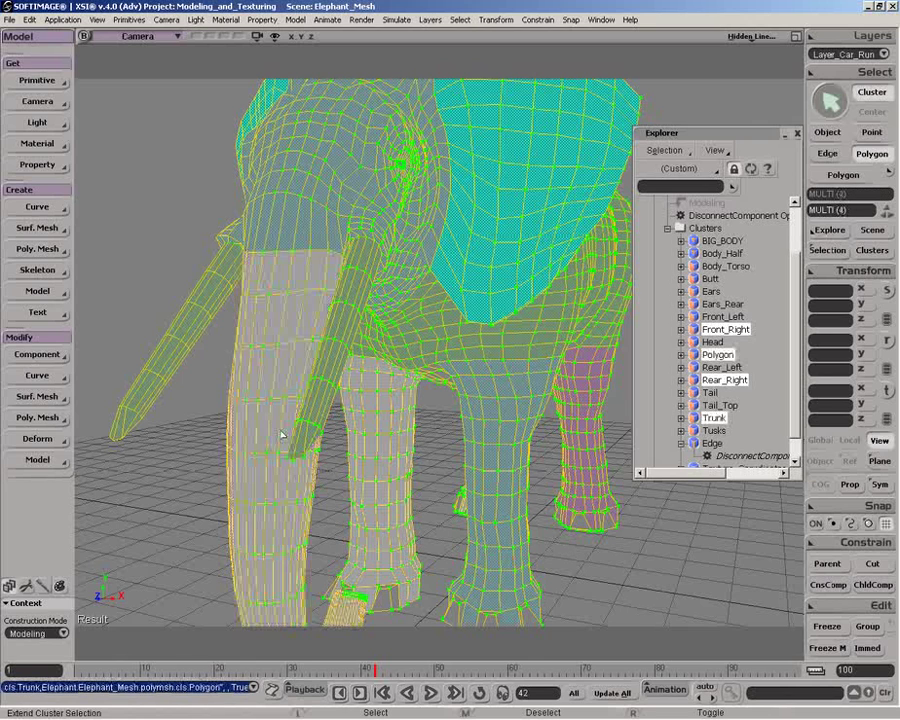
key("z")
mouse_move(347, 449)
left_mouse_down()
mouse_move(305, 432)
mouse_move(384, 432)
mouse_move(352, 432)
left_mouse_up()
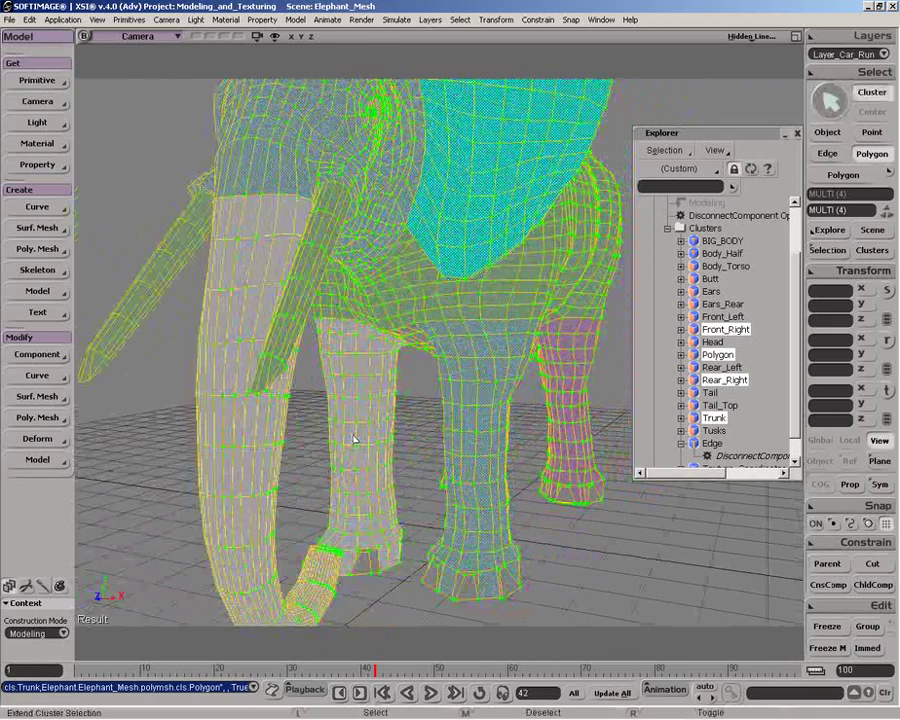